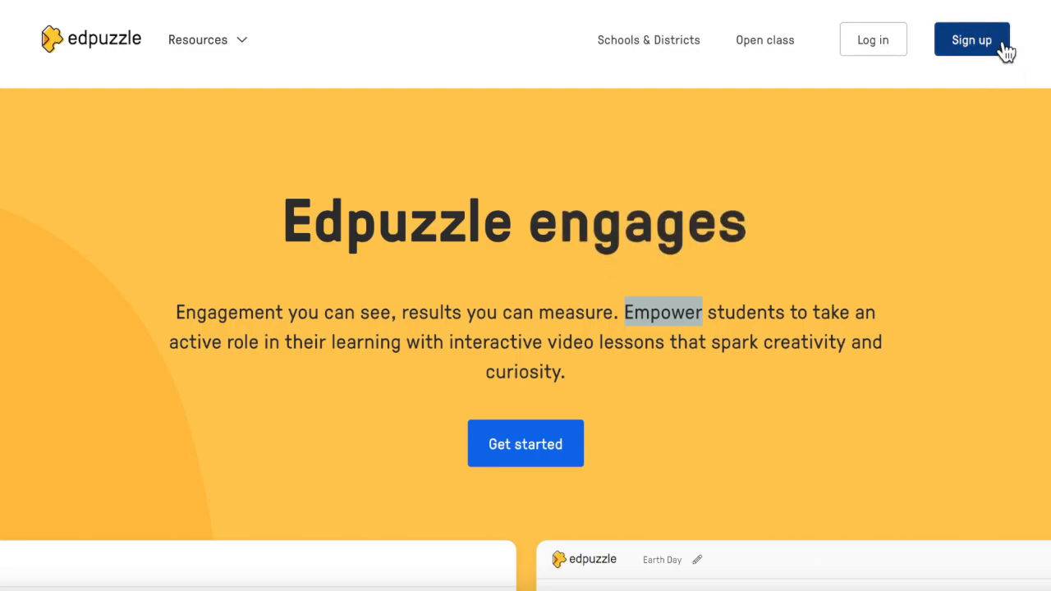
- View the teacher sign-up form, and log in to the existing teacher account with the saved e-mail and password
{"action": "left_click", "coordinate": [979, 47]}
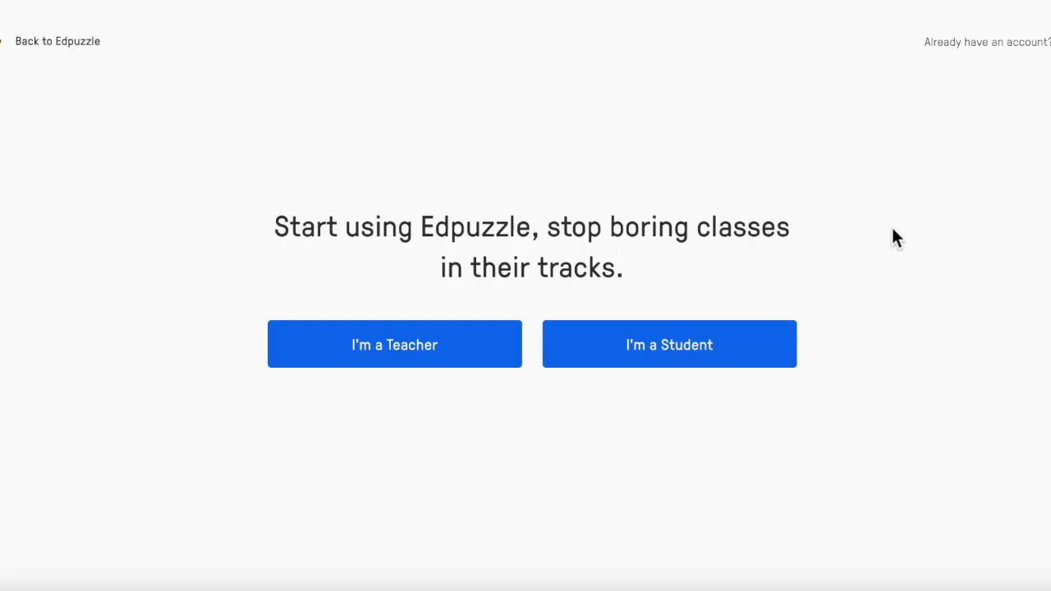
{"action": "left_click", "coordinate": [396, 352]}
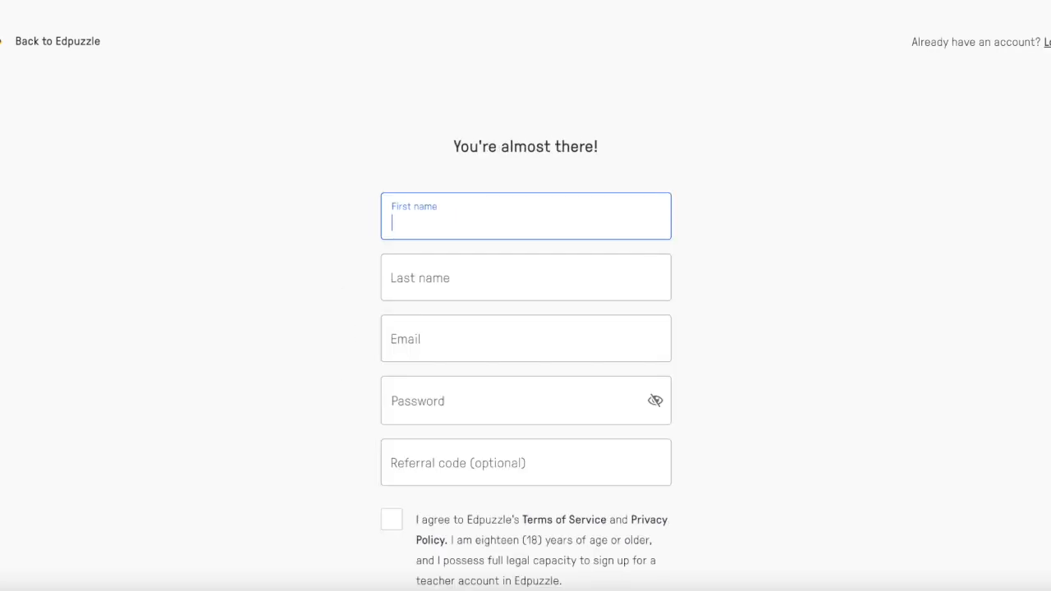
{"action": "left_click", "coordinate": [1045, 42]}
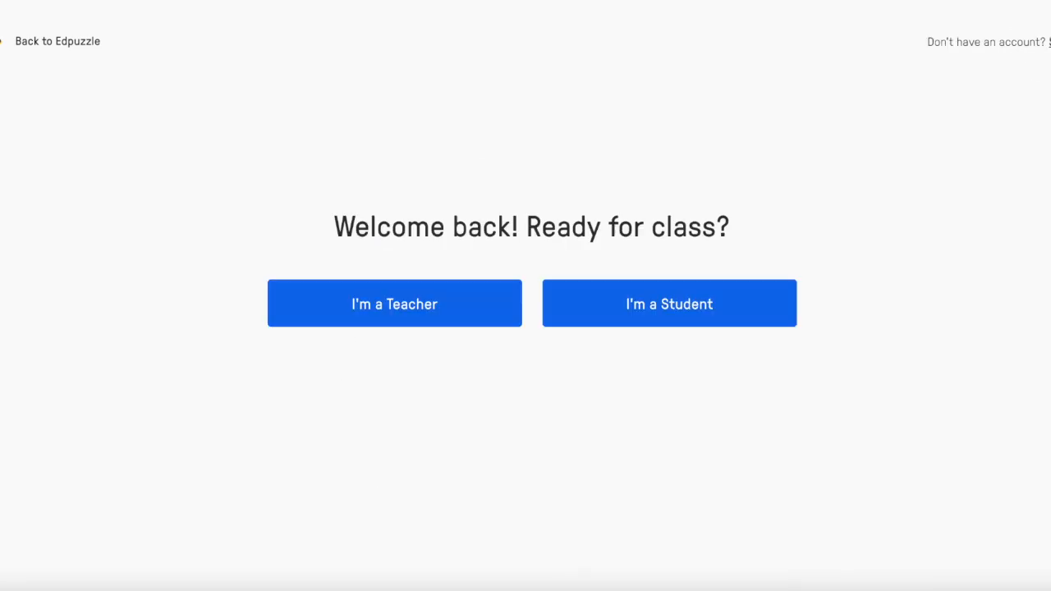
{"action": "left_click", "coordinate": [429, 320]}
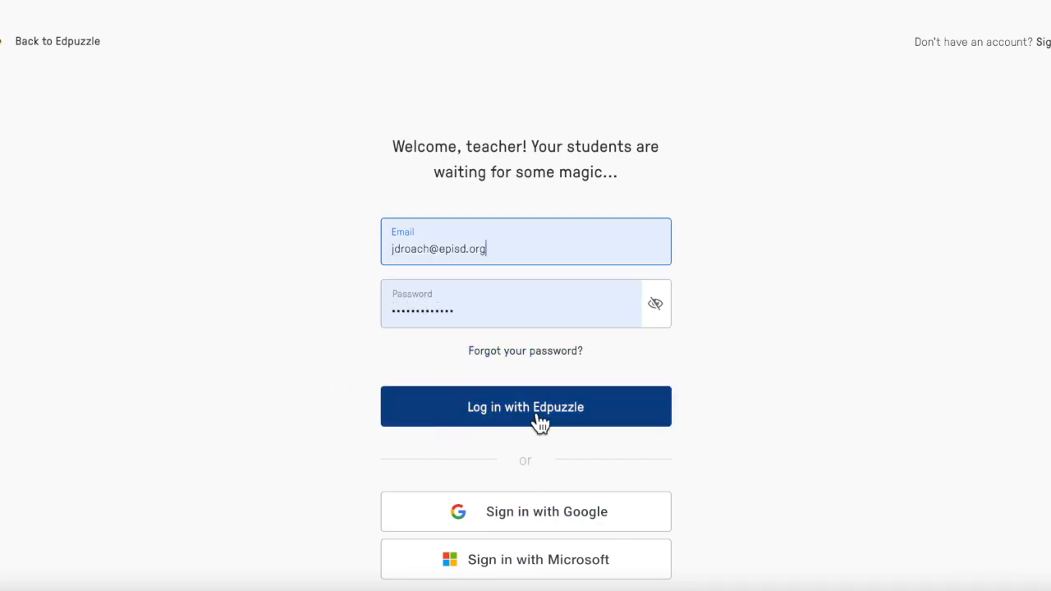
{"action": "left_click", "coordinate": [552, 418]}
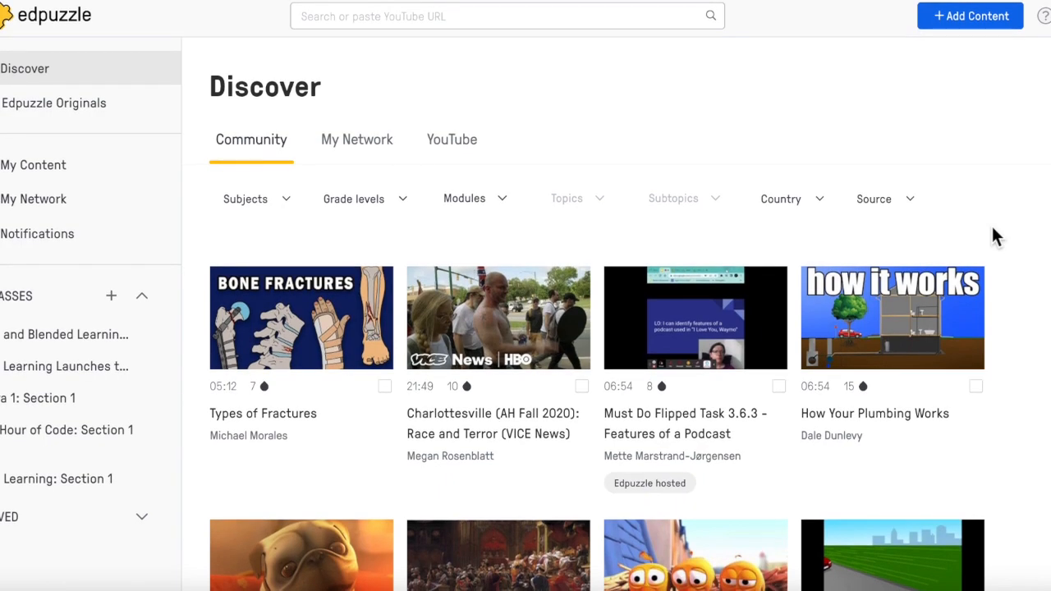
- Look through the community videos on the Discover page
{"action": "scroll", "coordinate": [1017, 325], "scroll_direction": "down", "scroll_amount": 1}
{"action": "scroll", "coordinate": [1017, 325], "scroll_direction": "down", "scroll_amount": 4}
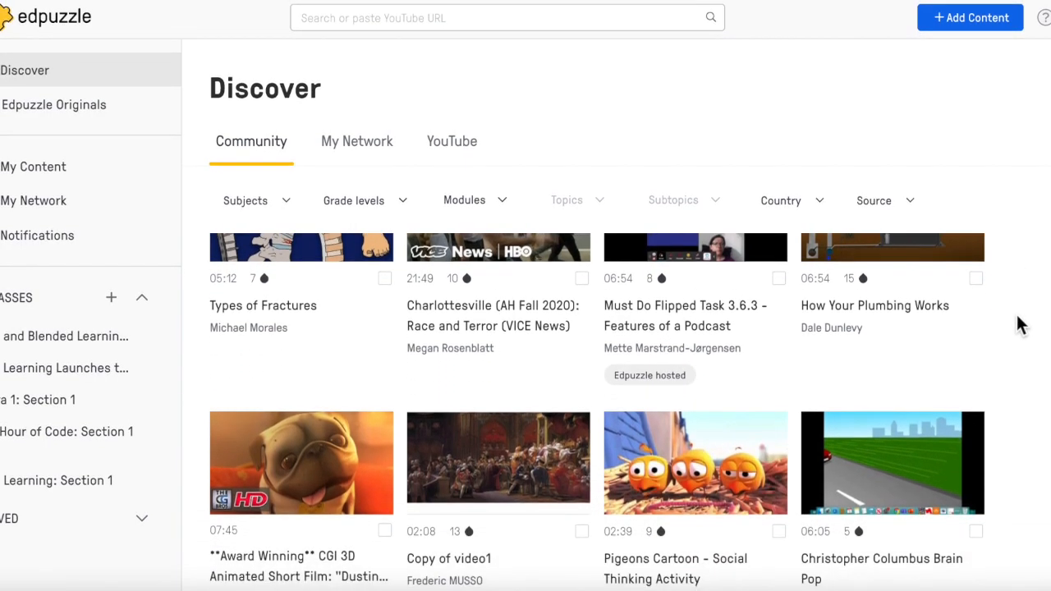
{"action": "scroll", "coordinate": [1017, 325], "scroll_direction": "down", "scroll_amount": 3}
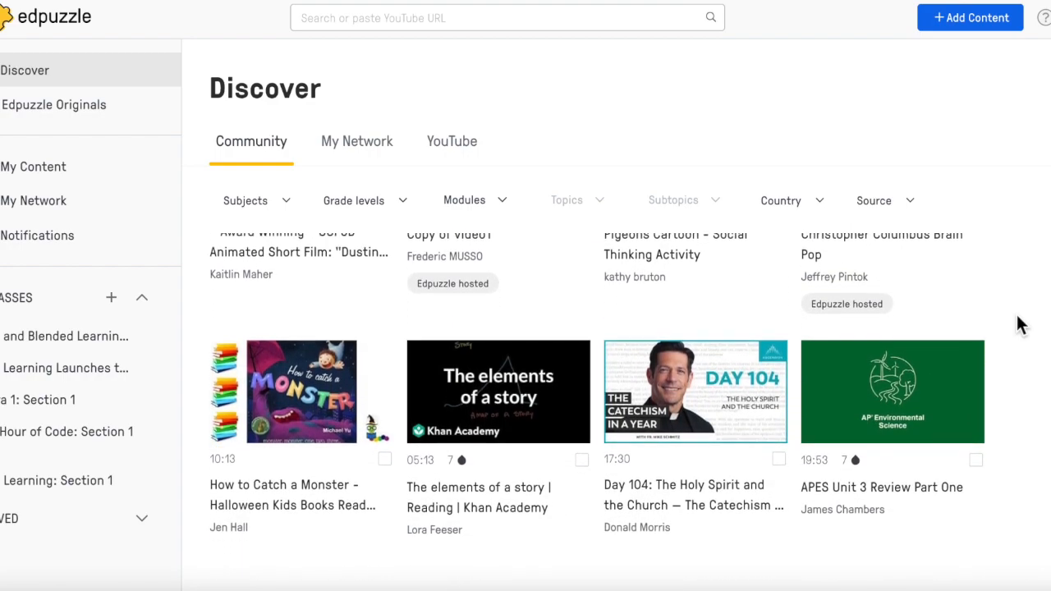
{"action": "scroll", "coordinate": [1017, 324], "scroll_direction": "down", "scroll_amount": 1}
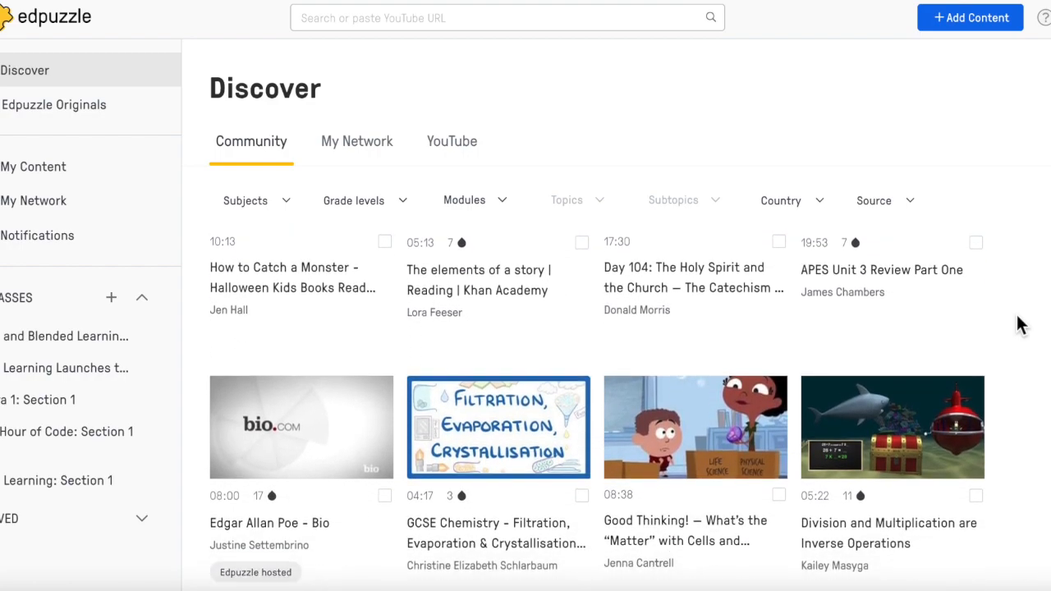
{"action": "scroll", "coordinate": [1016, 324], "scroll_direction": "up", "scroll_amount": 2}
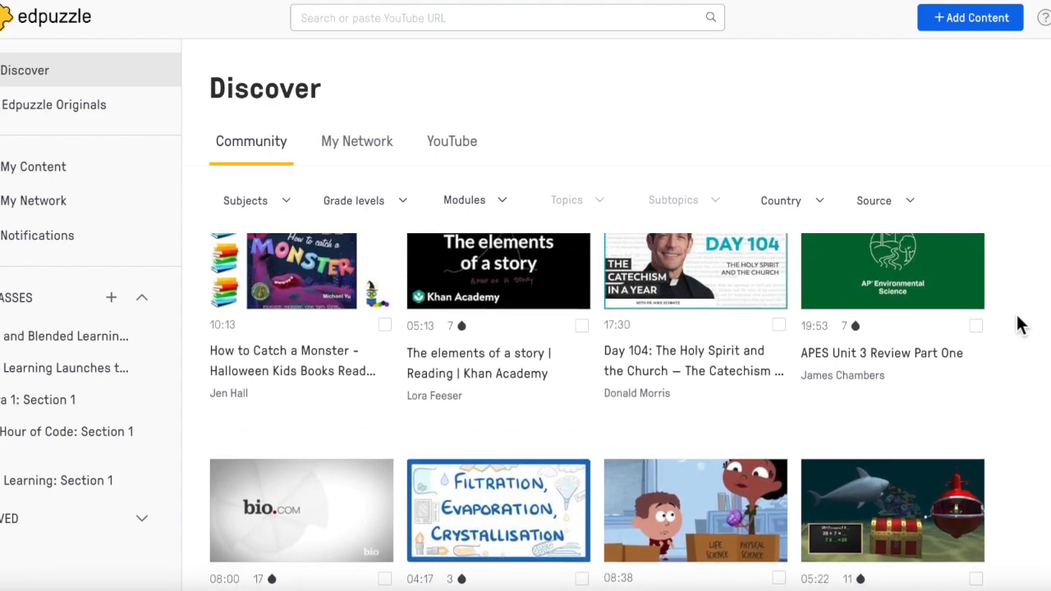
{"action": "scroll", "coordinate": [1017, 325], "scroll_direction": "up", "scroll_amount": 2}
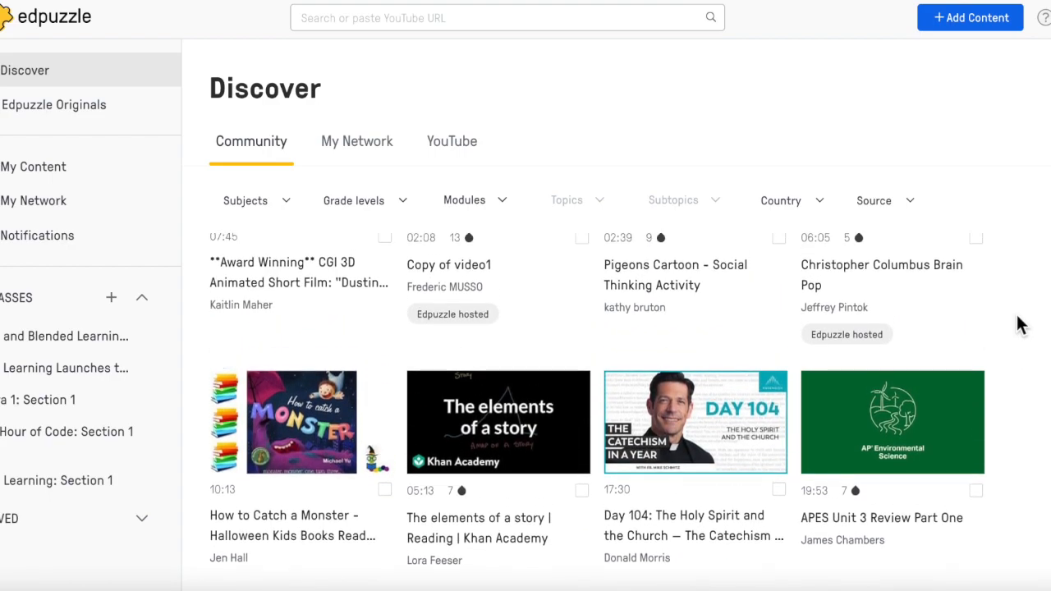
{"action": "scroll", "coordinate": [1017, 325], "scroll_direction": "up", "scroll_amount": 1}
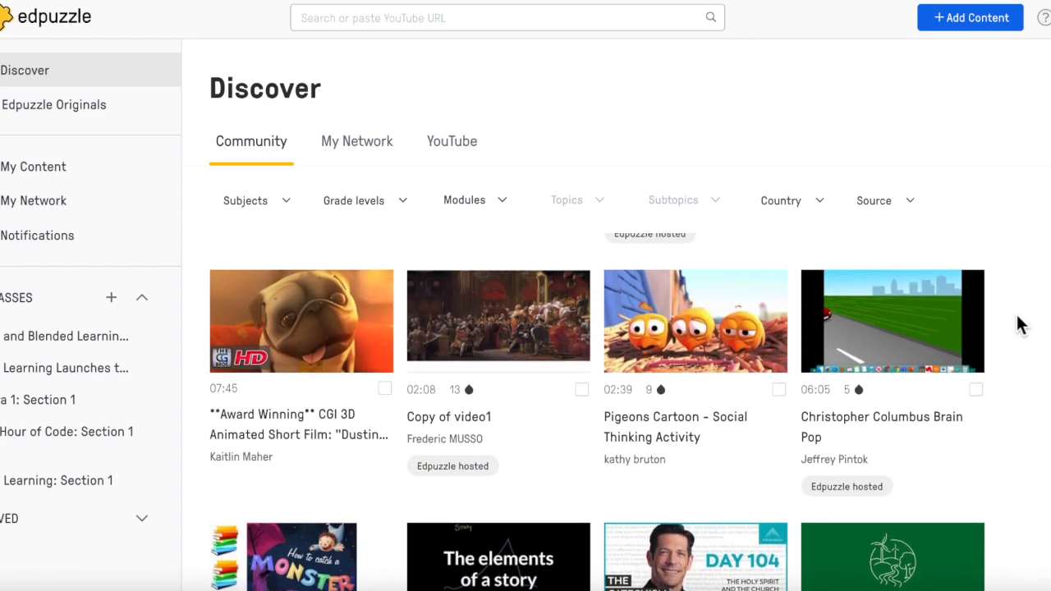
{"action": "scroll", "coordinate": [1017, 325], "scroll_direction": "up", "scroll_amount": 1}
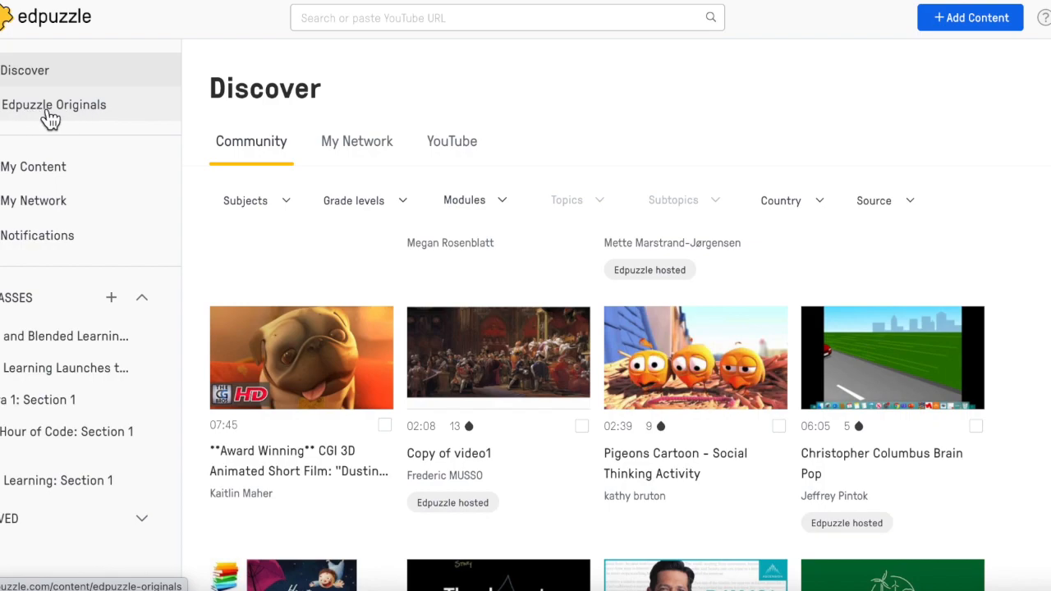
- Open Edpuzzle Originals and look through its subject collections, from Digital Citizenship to Study Skills
{"action": "left_click", "coordinate": [70, 113]}
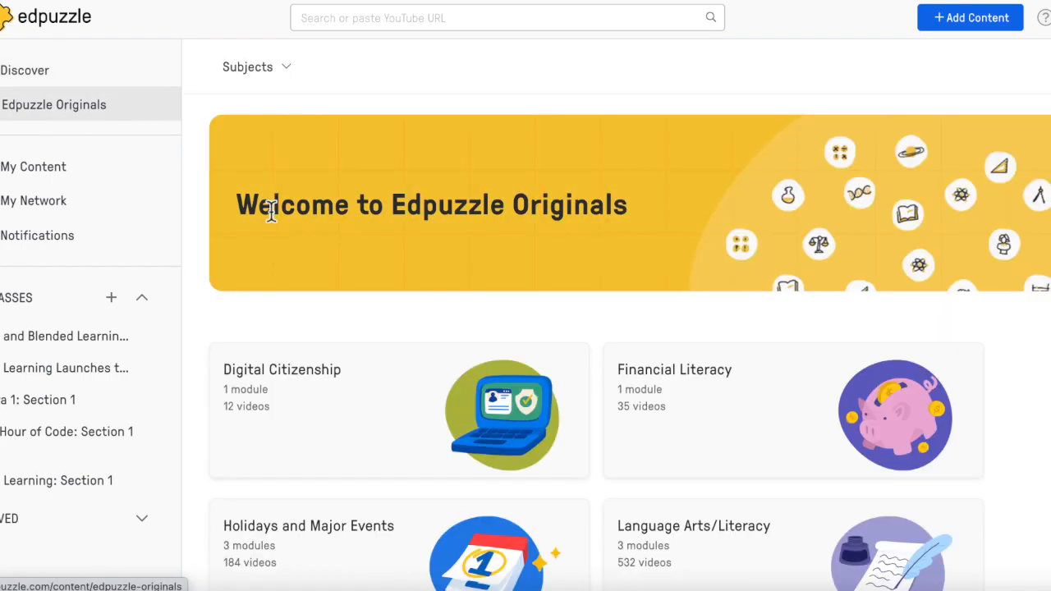
{"action": "scroll", "coordinate": [418, 436], "scroll_direction": "down", "scroll_amount": 2}
{"action": "scroll", "coordinate": [420, 437], "scroll_direction": "down", "scroll_amount": 3}
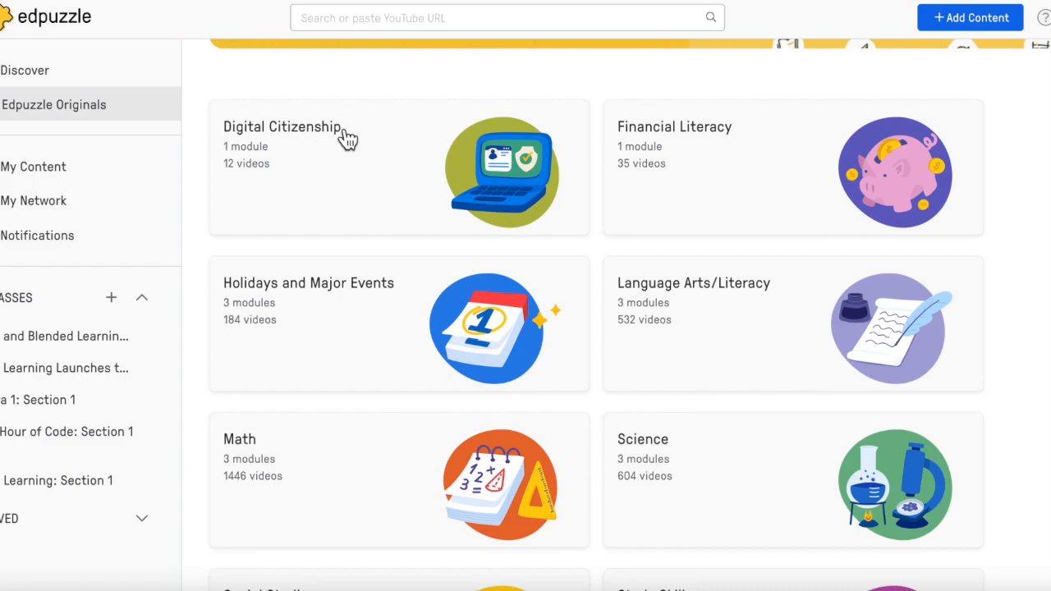
{"action": "scroll", "coordinate": [432, 443], "scroll_direction": "down", "scroll_amount": 2}
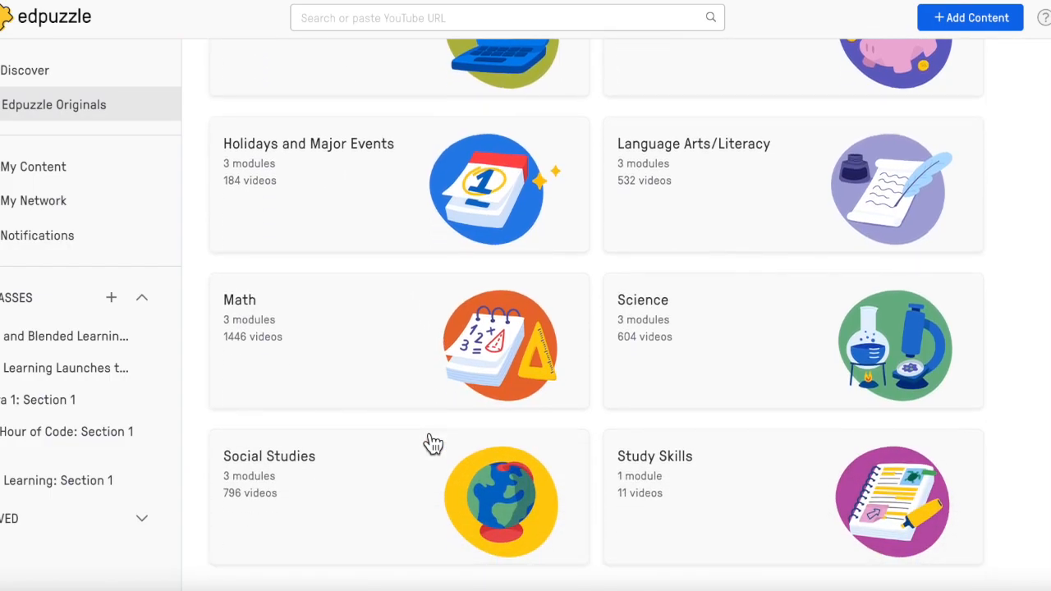
{"action": "scroll", "coordinate": [430, 441], "scroll_direction": "up", "scroll_amount": 5}
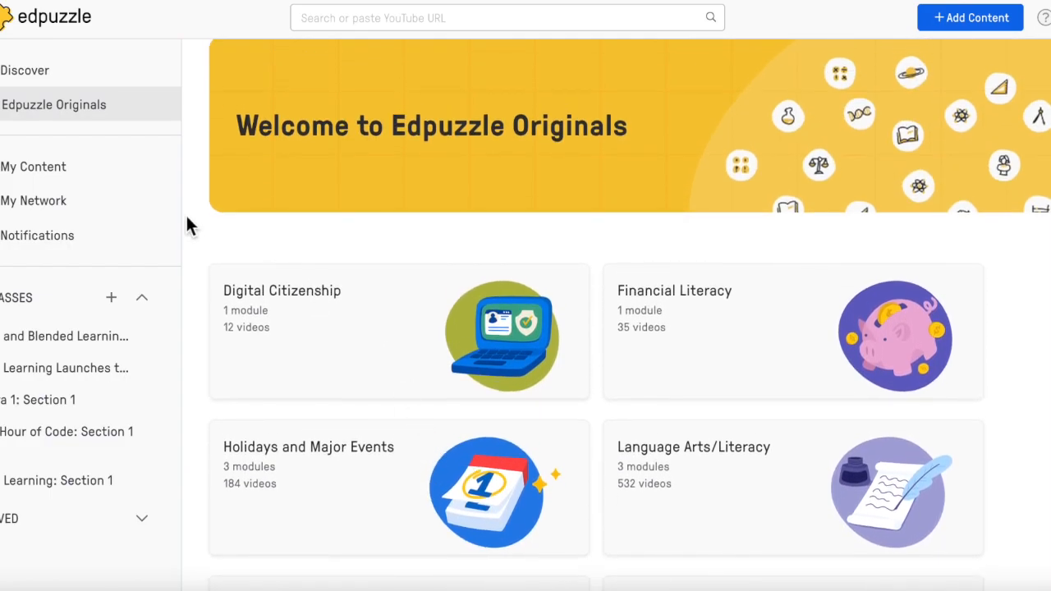
- View the videos in My Content and the list of schools in My Network
{"action": "left_click", "coordinate": [43, 171]}
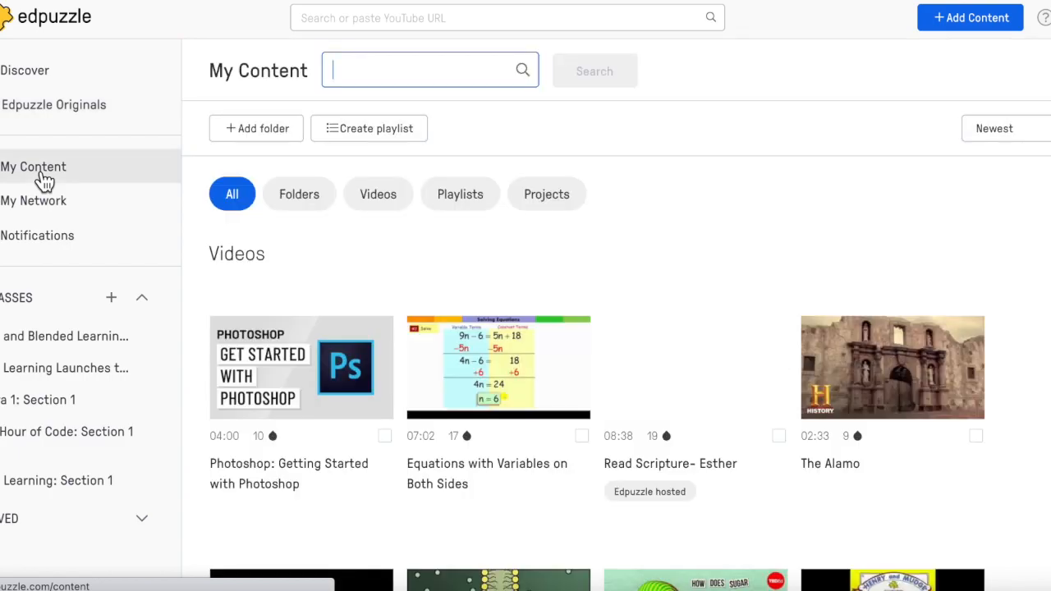
{"action": "left_click", "coordinate": [42, 208]}
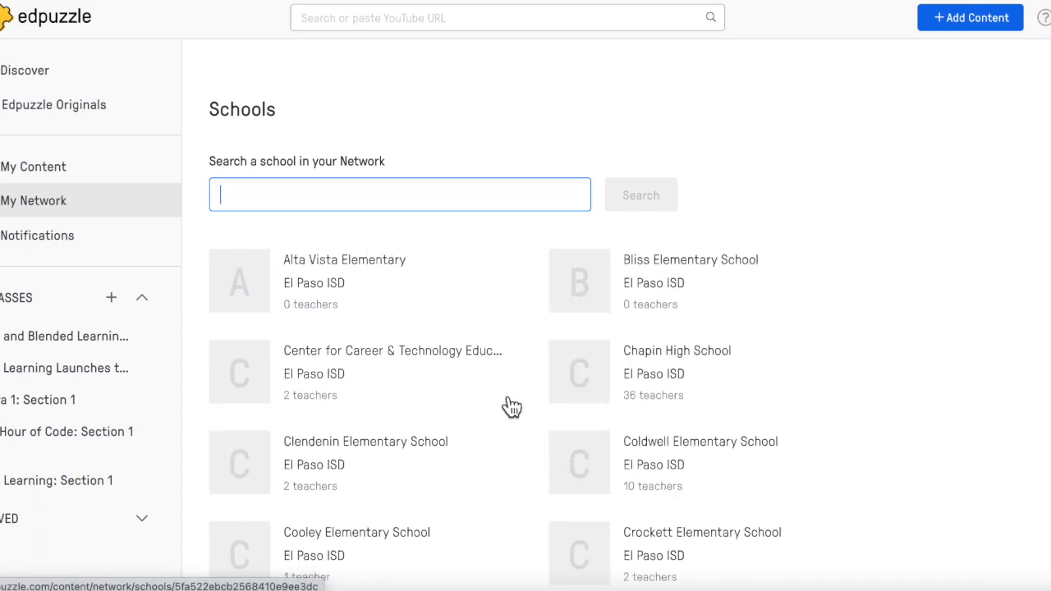
{"action": "scroll", "coordinate": [510, 405], "scroll_direction": "down", "scroll_amount": 3}
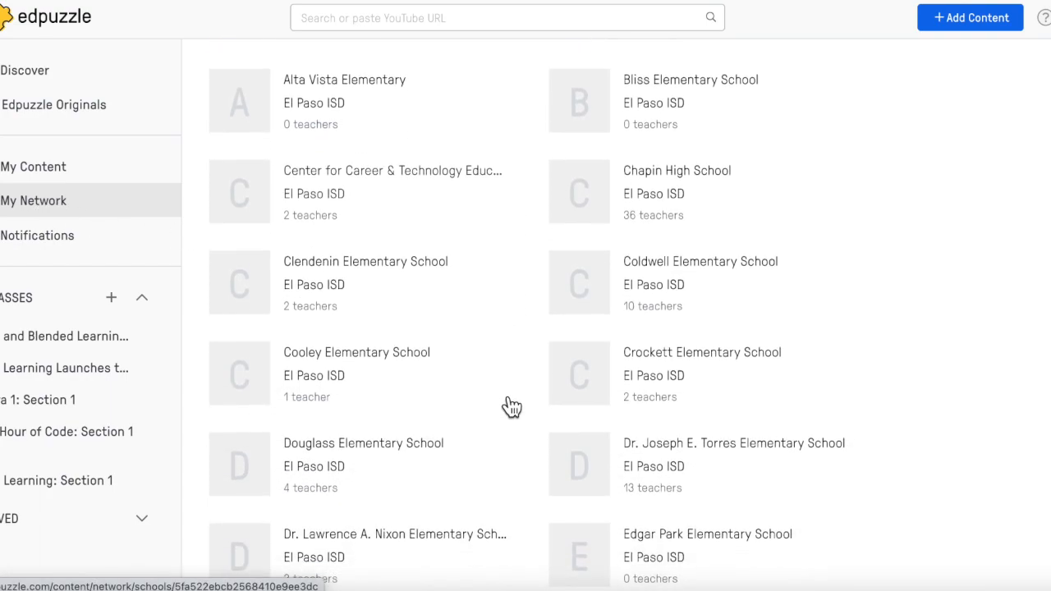
{"action": "scroll", "coordinate": [510, 406], "scroll_direction": "up", "scroll_amount": 3}
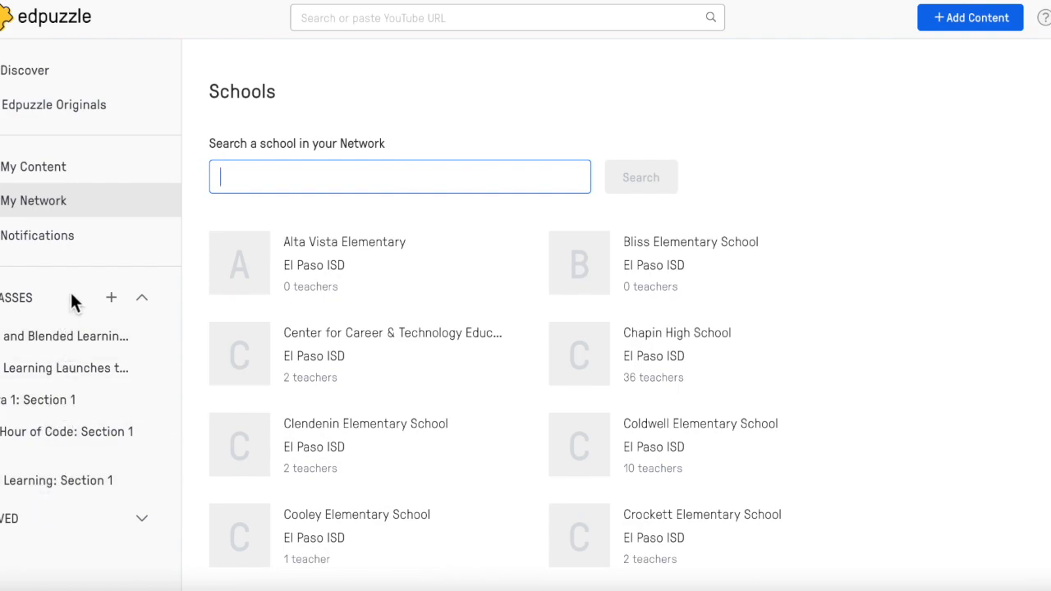
- Return to the Discover page and filter the community videos by the subject Art and the 2nd grade level
{"action": "left_click", "coordinate": [72, 30]}
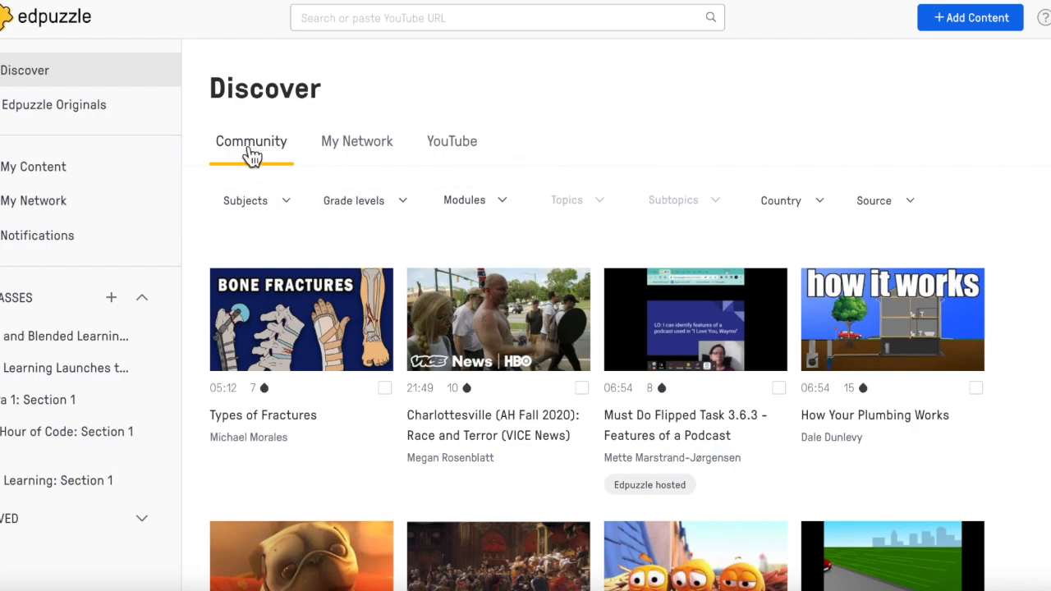
{"action": "left_click", "coordinate": [299, 205]}
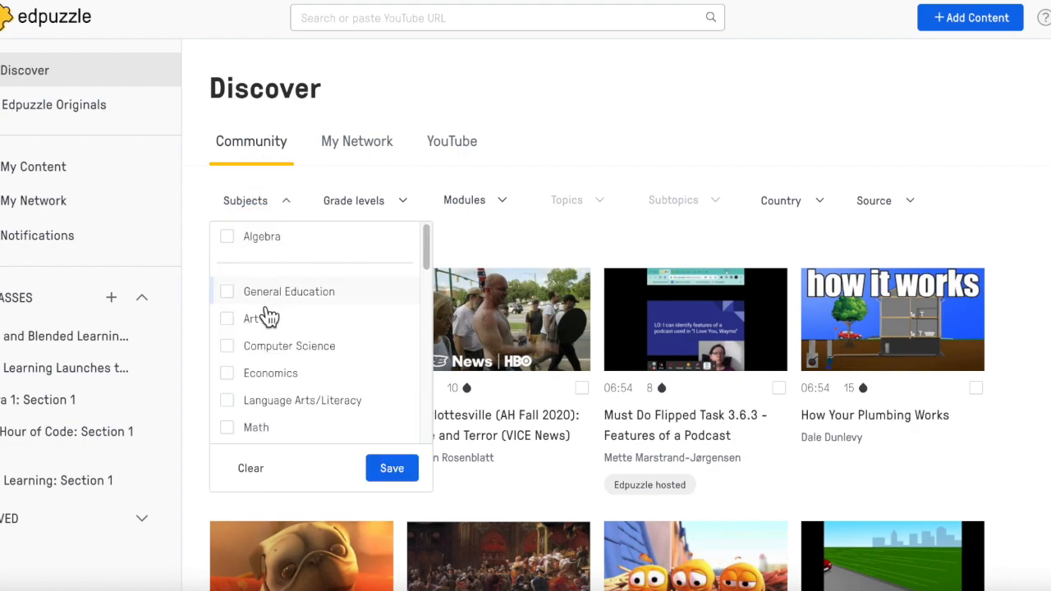
{"action": "left_click", "coordinate": [230, 322]}
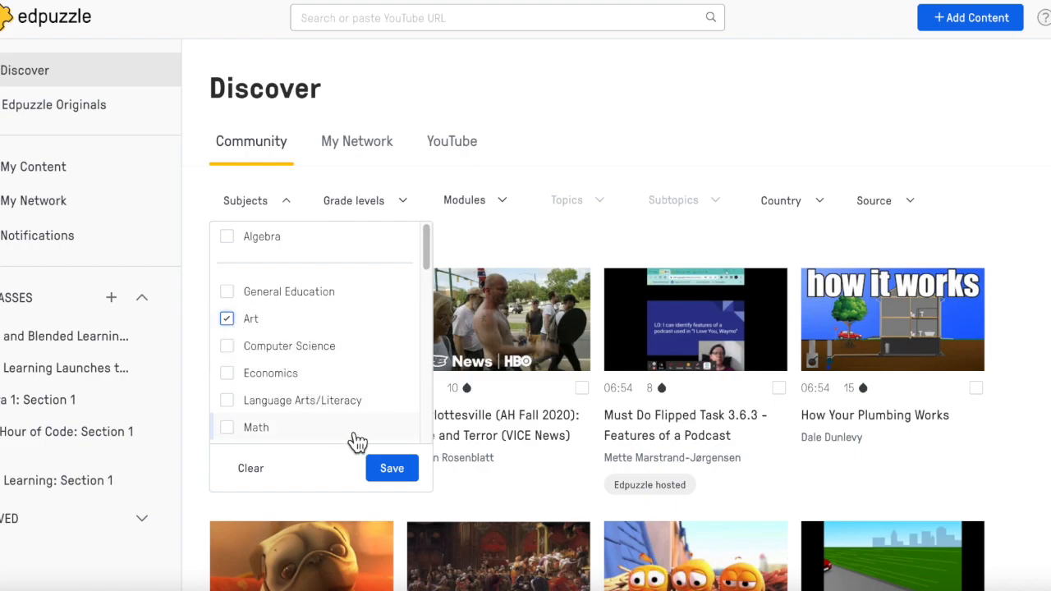
{"action": "left_click", "coordinate": [397, 476]}
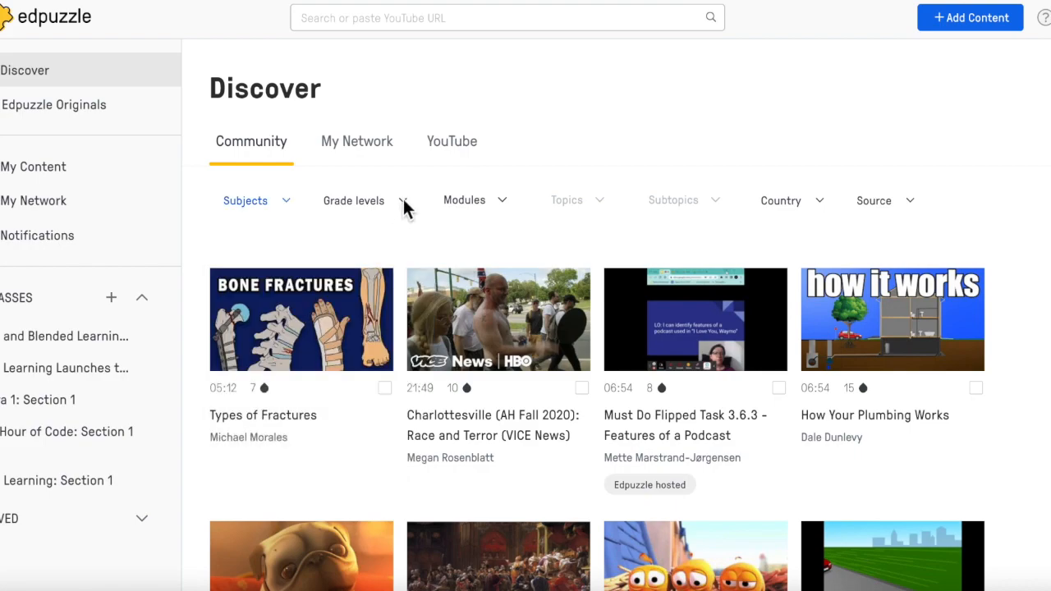
{"action": "left_click", "coordinate": [403, 205]}
{"action": "left_click", "coordinate": [327, 373]}
{"action": "left_click", "coordinate": [491, 469]}
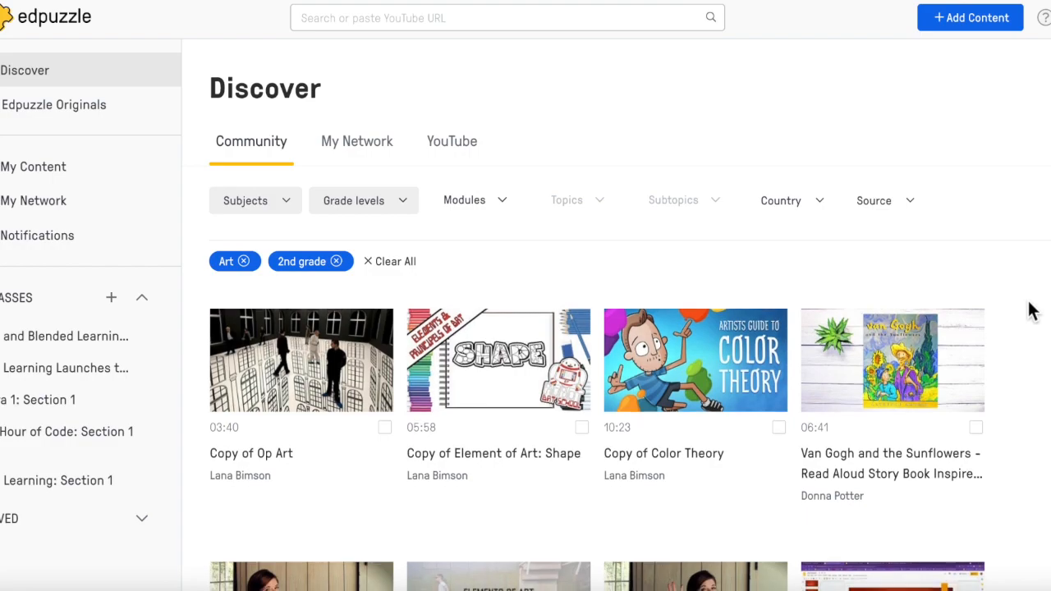
{"action": "scroll", "coordinate": [1032, 311], "scroll_direction": "down", "scroll_amount": 2}
{"action": "scroll", "coordinate": [1030, 309], "scroll_direction": "down", "scroll_amount": 2}
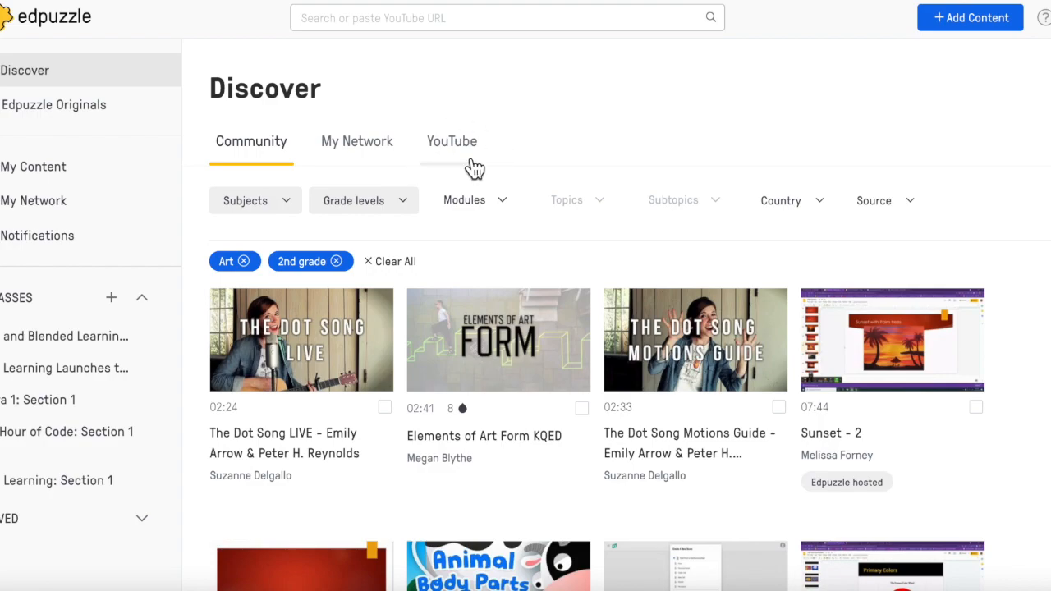
- Switch the Discover page to YouTube videos and look through the suggestions
{"action": "left_click", "coordinate": [464, 150]}
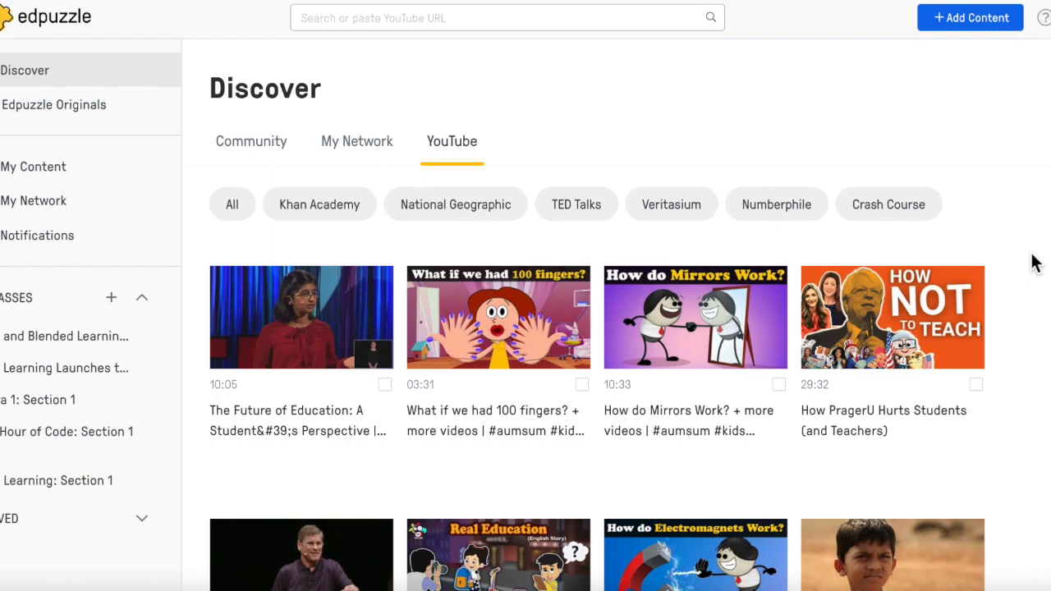
{"action": "scroll", "coordinate": [1038, 372], "scroll_direction": "down", "scroll_amount": 2}
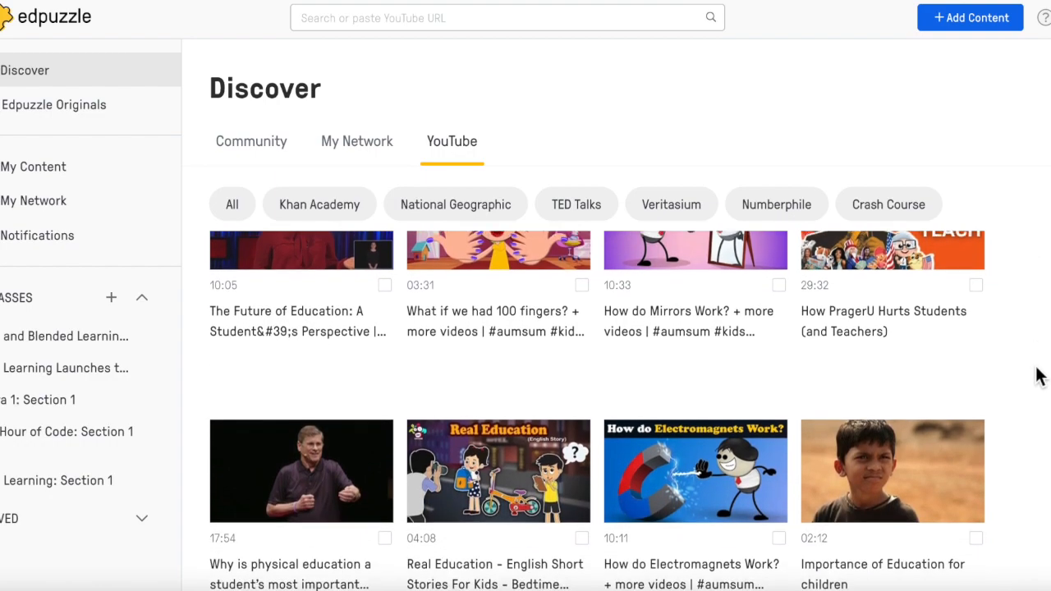
{"action": "scroll", "coordinate": [1038, 377], "scroll_direction": "down", "scroll_amount": 3}
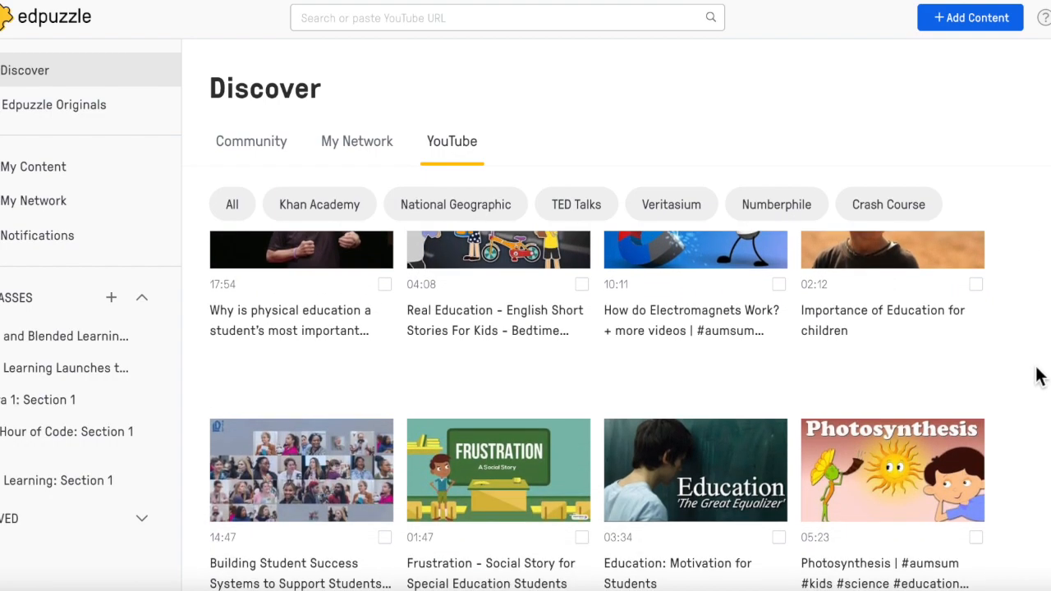
{"action": "scroll", "coordinate": [1039, 376], "scroll_direction": "up", "scroll_amount": 5}
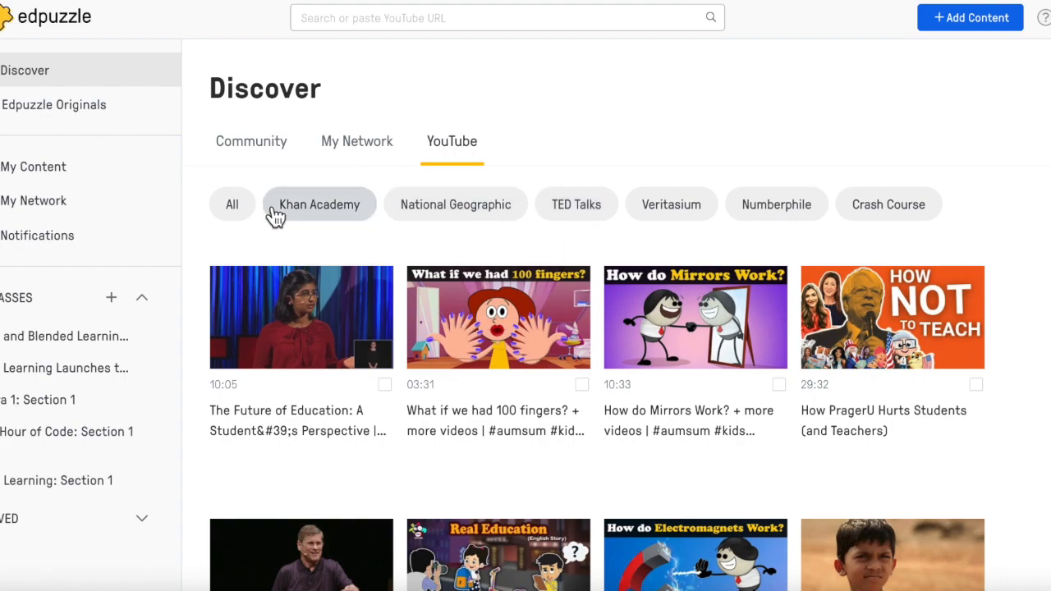
- Show only the Khan Academy videos among the YouTube content and look through them
{"action": "left_click", "coordinate": [321, 216]}
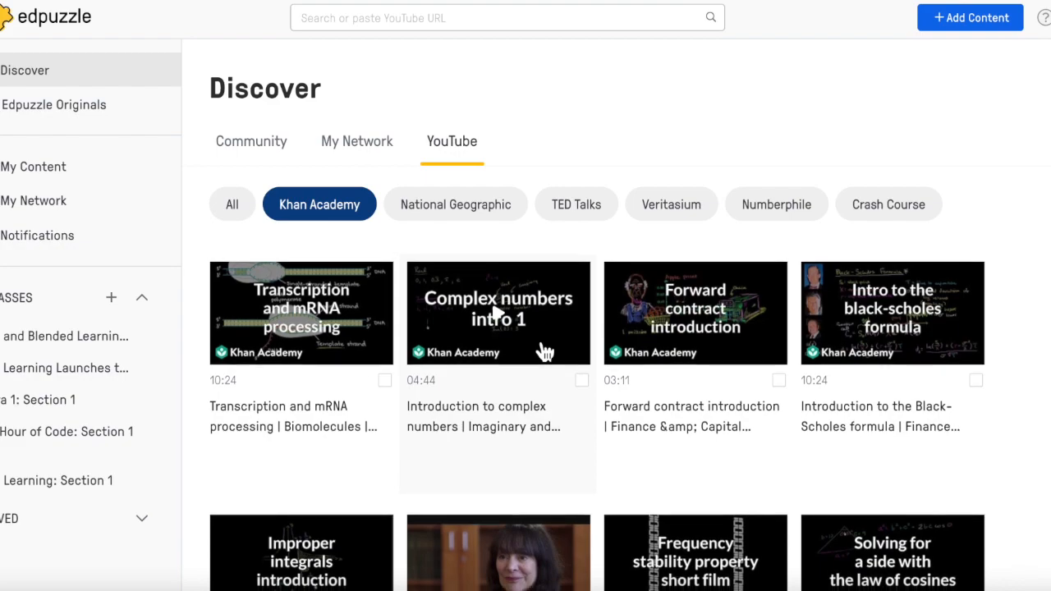
{"action": "scroll", "coordinate": [544, 352], "scroll_direction": "down", "scroll_amount": 2}
{"action": "scroll", "coordinate": [544, 352], "scroll_direction": "down", "scroll_amount": 2}
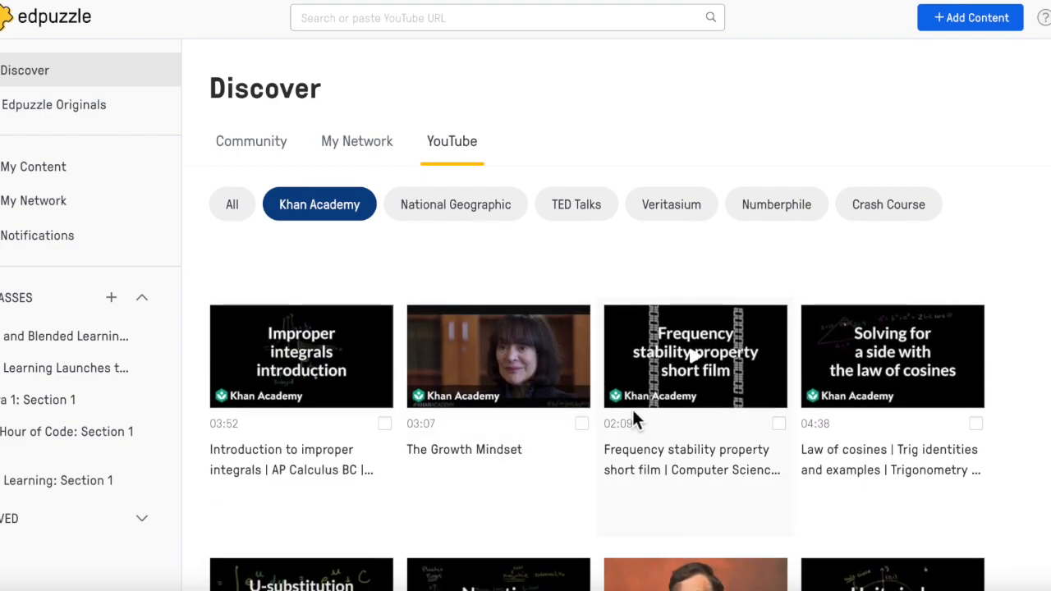
{"action": "scroll", "coordinate": [679, 426], "scroll_direction": "up", "scroll_amount": 4}
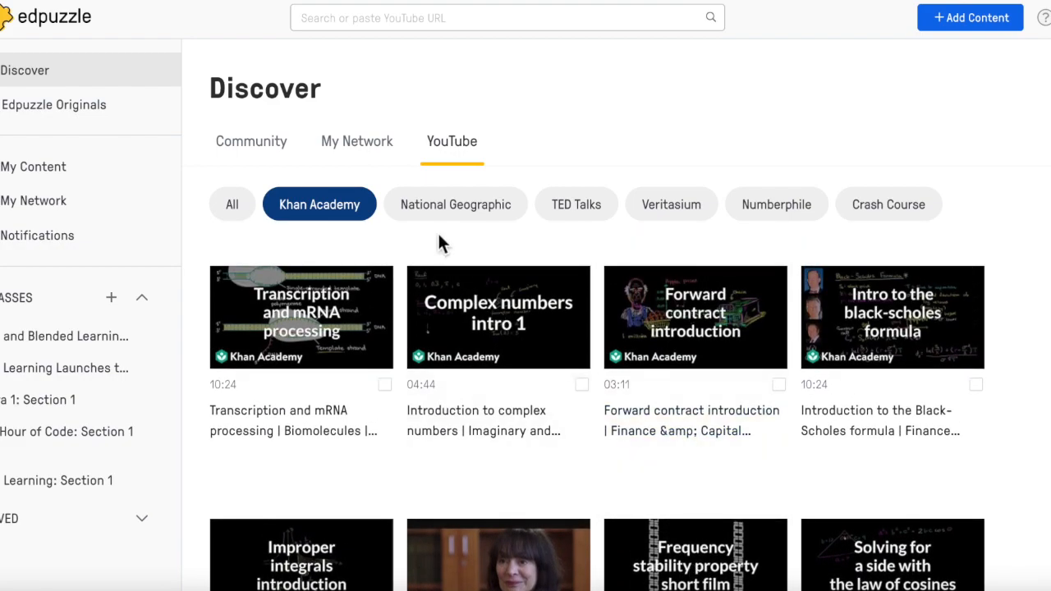
- View the YouTube videos from National Geographic and those from TED Talks
{"action": "left_click", "coordinate": [465, 217]}
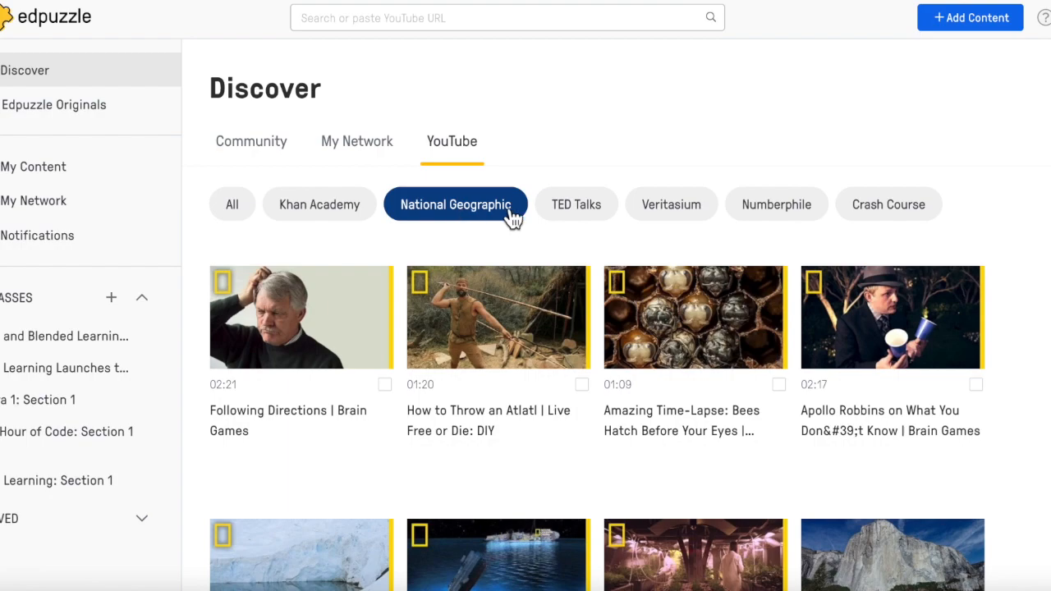
{"action": "left_click", "coordinate": [595, 218]}
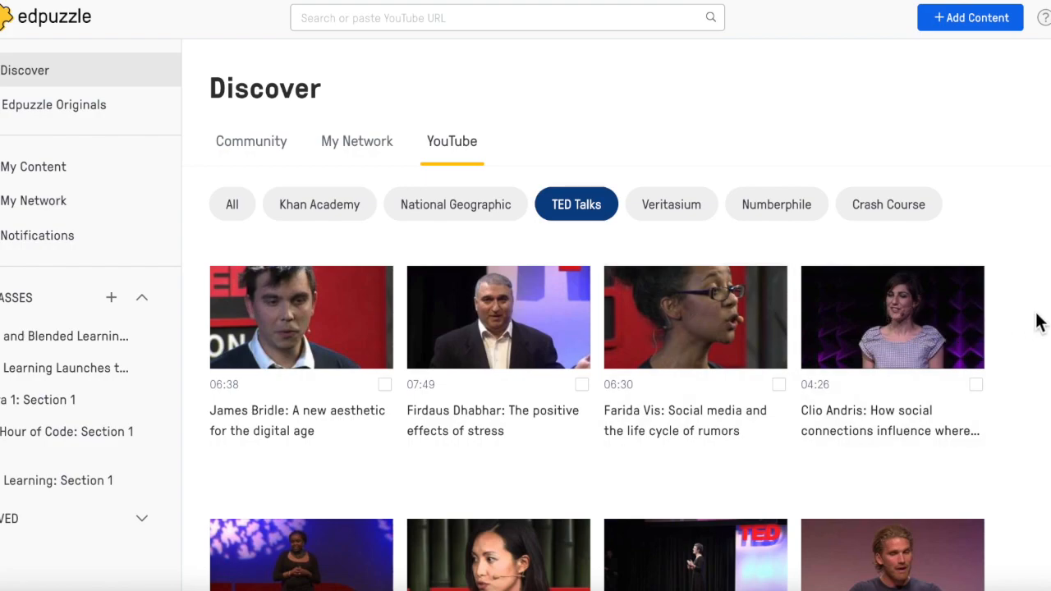
- Look through the TED Talks videos and view the YouTube videos from Veritasium and Numberphile
{"action": "scroll", "coordinate": [1036, 322], "scroll_direction": "down", "scroll_amount": 2}
{"action": "scroll", "coordinate": [1037, 322], "scroll_direction": "down", "scroll_amount": 2}
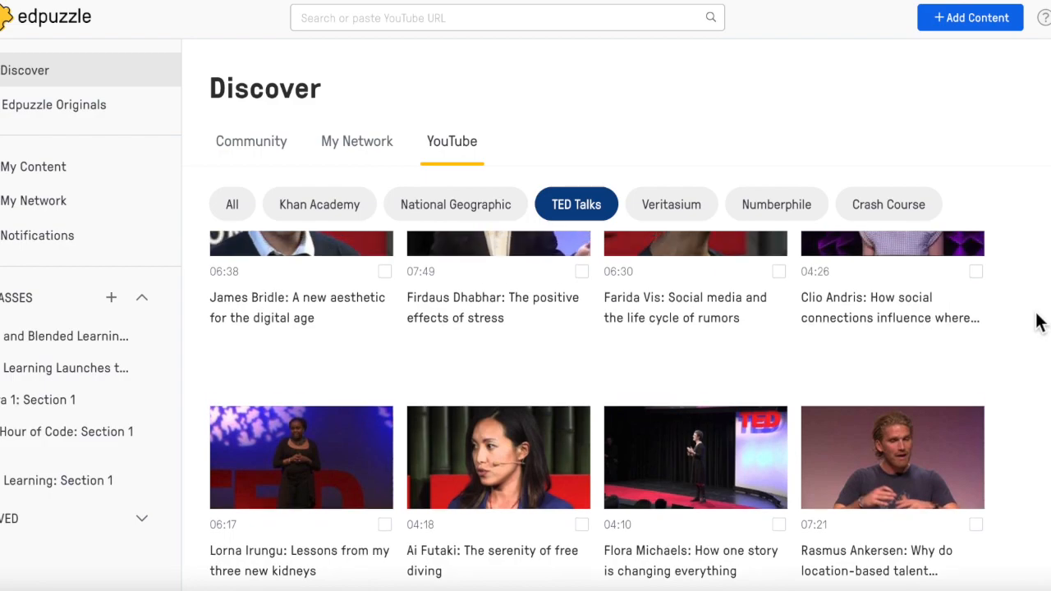
{"action": "scroll", "coordinate": [1037, 322], "scroll_direction": "up", "scroll_amount": 2}
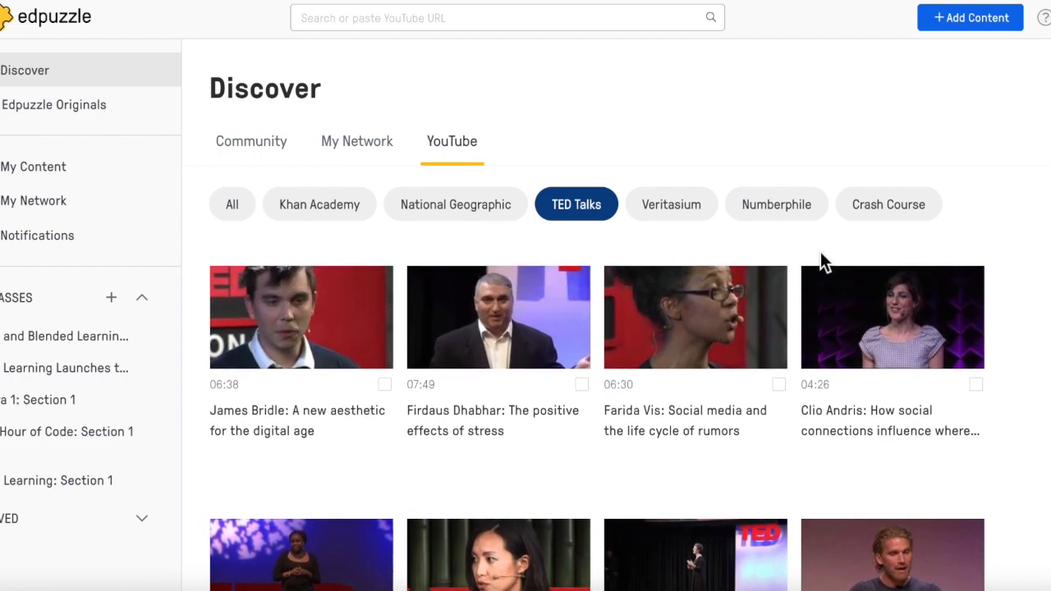
{"action": "left_click", "coordinate": [680, 218]}
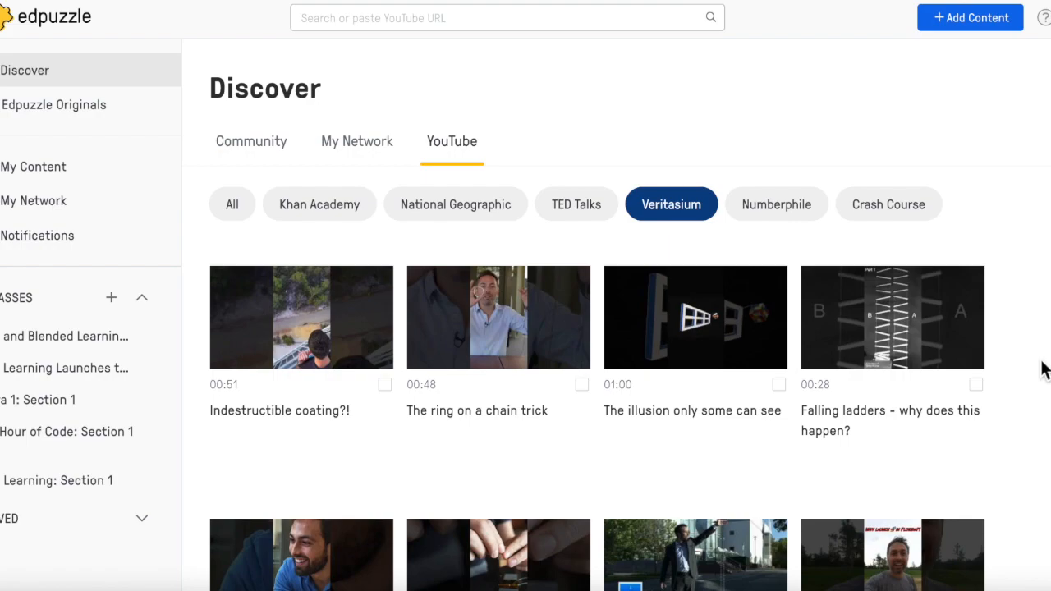
{"action": "left_click", "coordinate": [787, 213]}
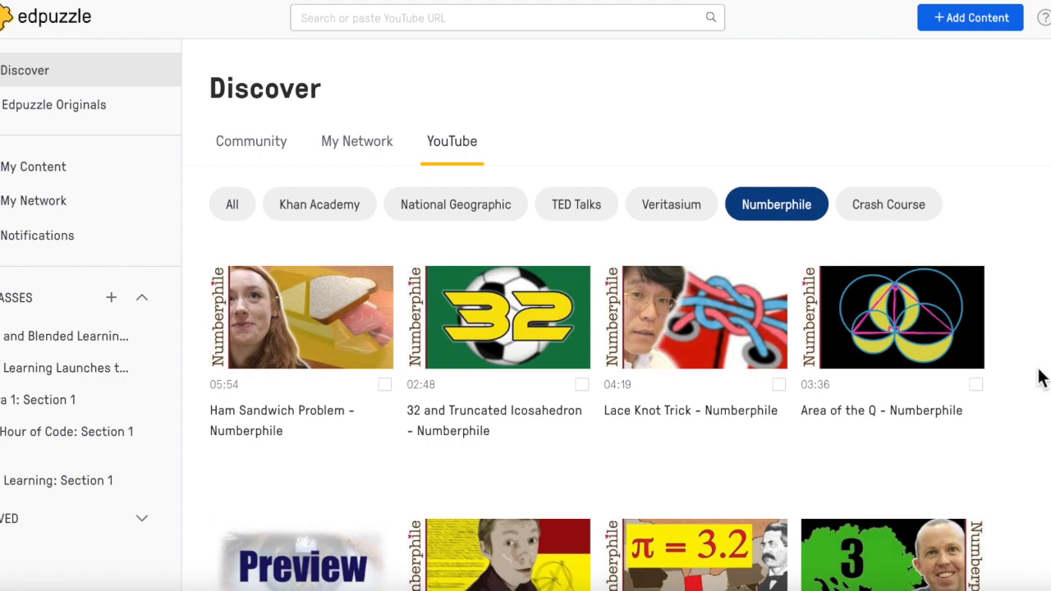
- Show only the Crash Course videos among the YouTube content and look through them
{"action": "left_click", "coordinate": [897, 222]}
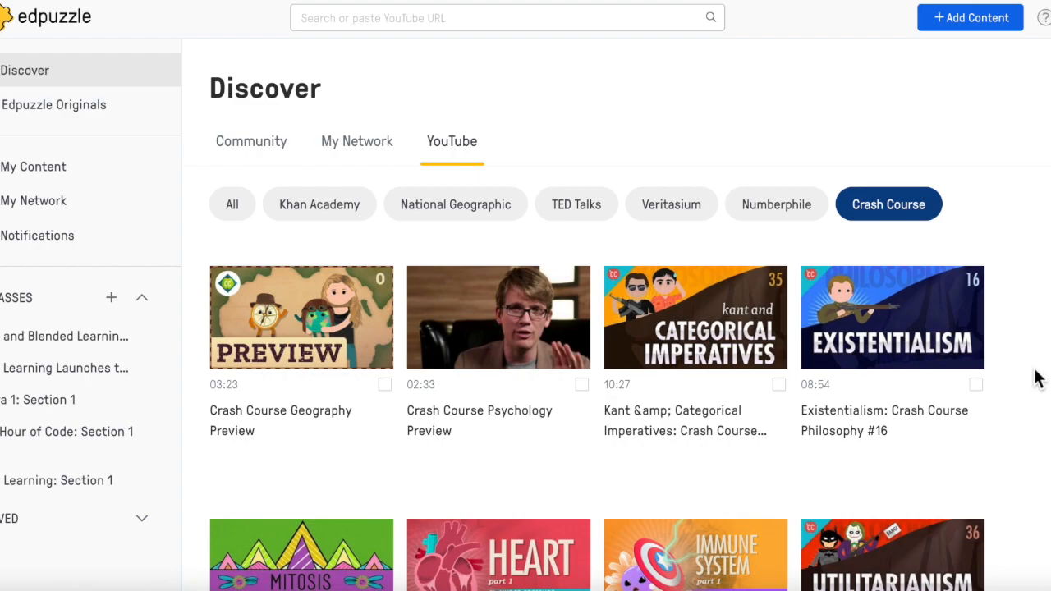
{"action": "scroll", "coordinate": [1037, 377], "scroll_direction": "down", "scroll_amount": 3}
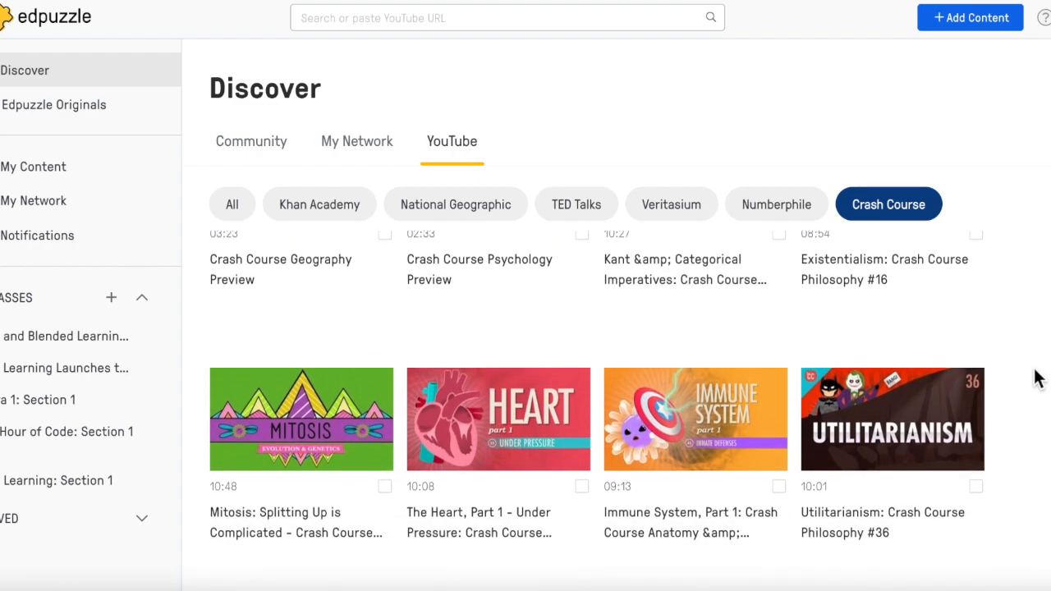
{"action": "scroll", "coordinate": [1037, 378], "scroll_direction": "down", "scroll_amount": 3}
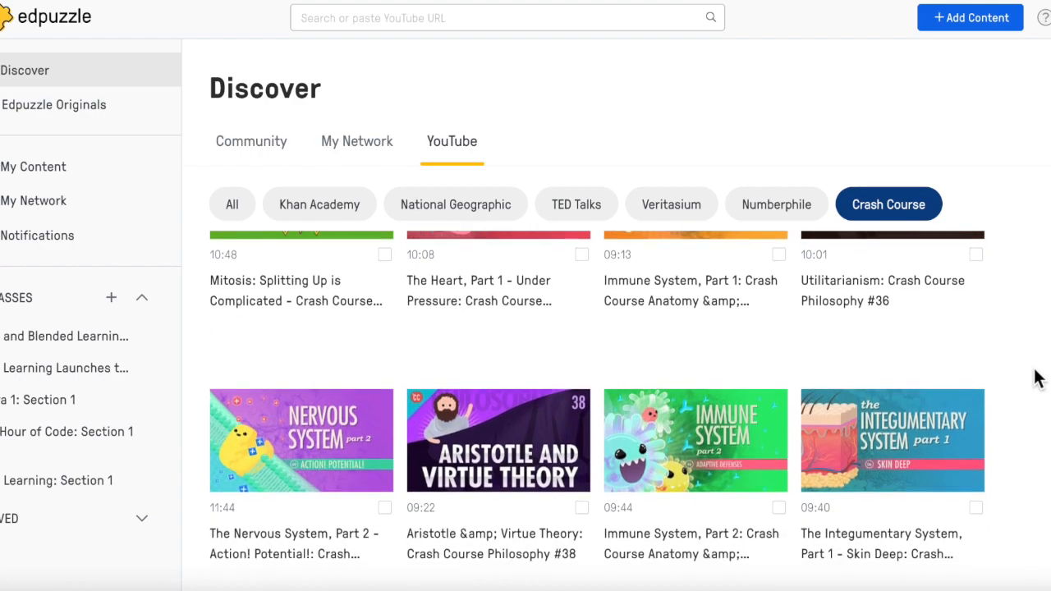
{"action": "scroll", "coordinate": [1037, 378], "scroll_direction": "down", "scroll_amount": 3}
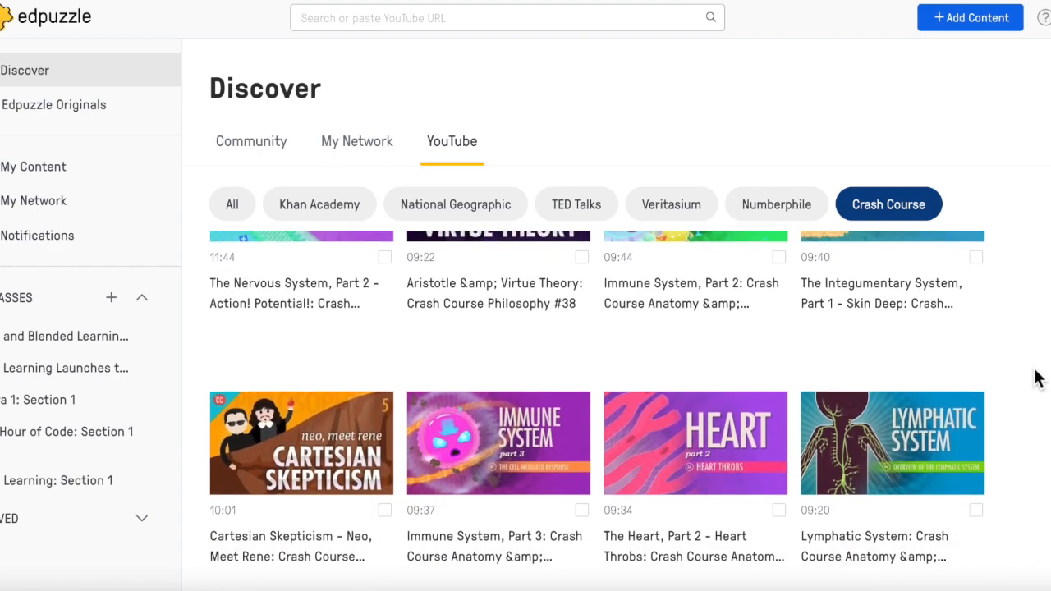
{"action": "scroll", "coordinate": [1036, 378], "scroll_direction": "up", "scroll_amount": 5}
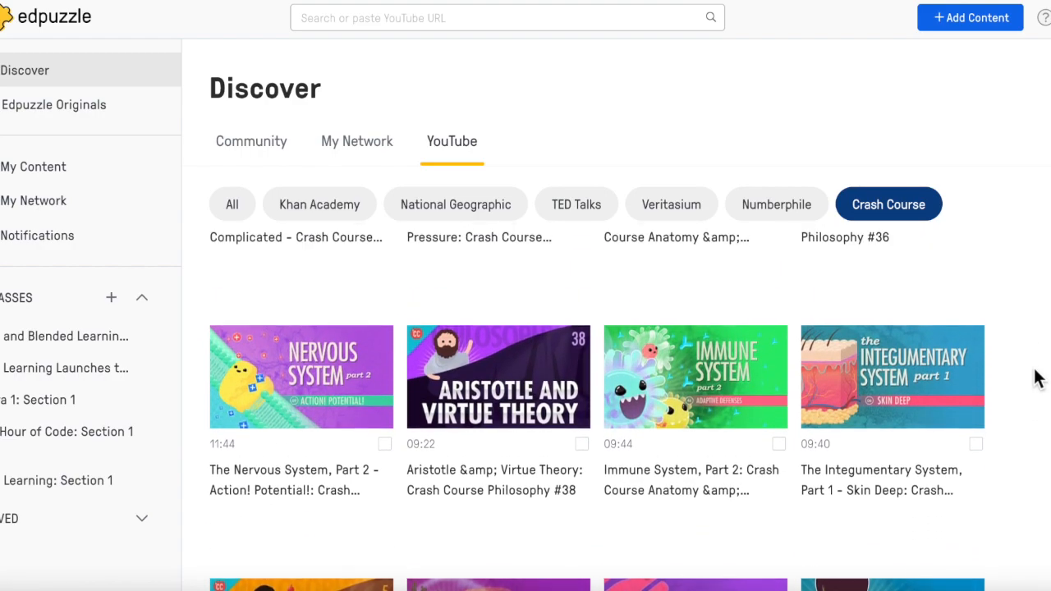
{"action": "scroll", "coordinate": [1036, 378], "scroll_direction": "up", "scroll_amount": 9}
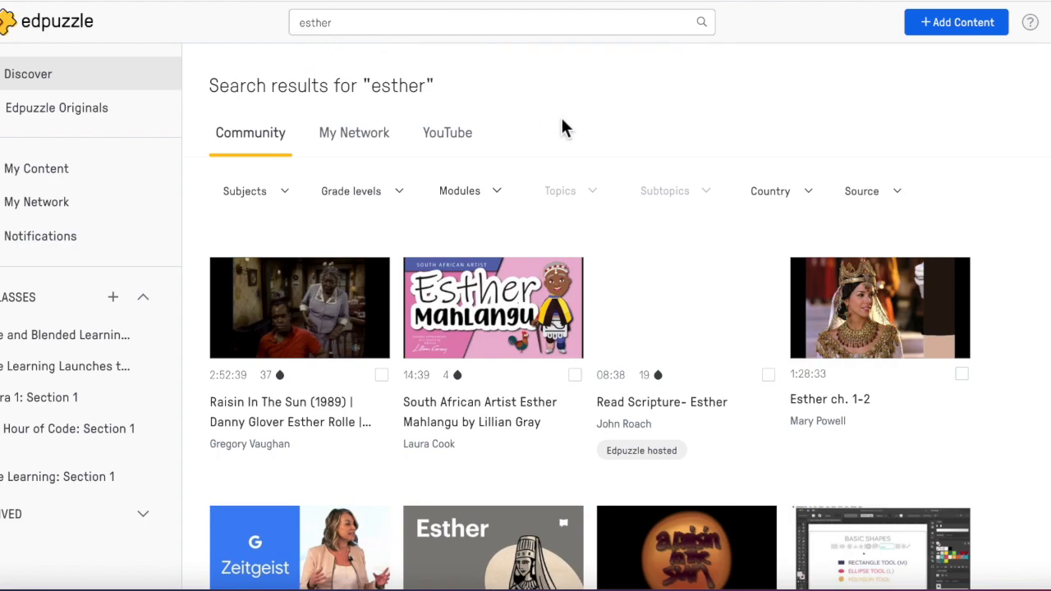
- Copy the community video "Read Scripture- Esther" from the search results and open the copy in My Content for editing
{"action": "left_click", "coordinate": [769, 376]}
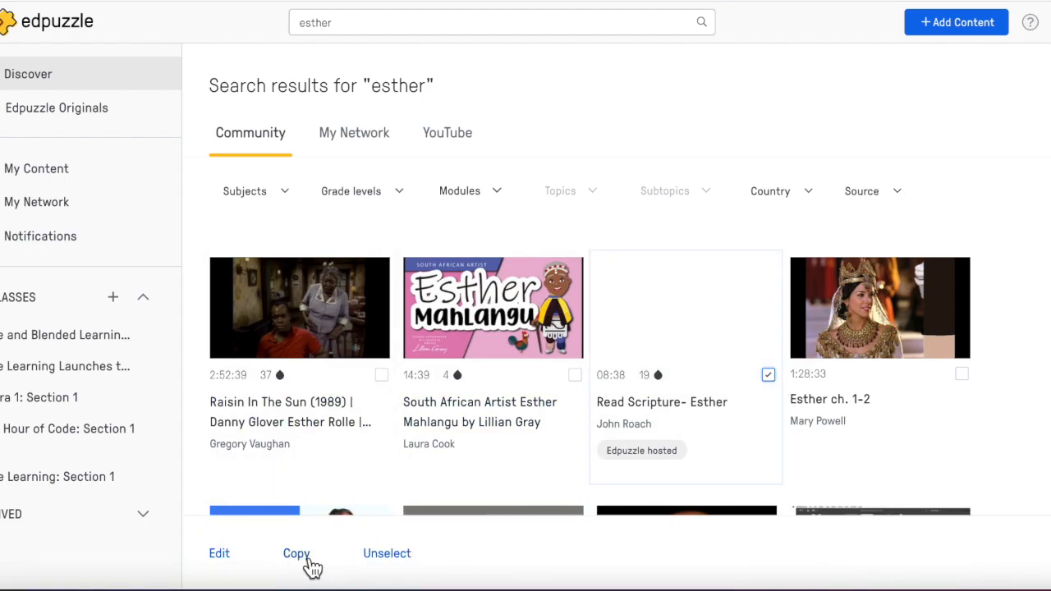
{"action": "left_click", "coordinate": [301, 557]}
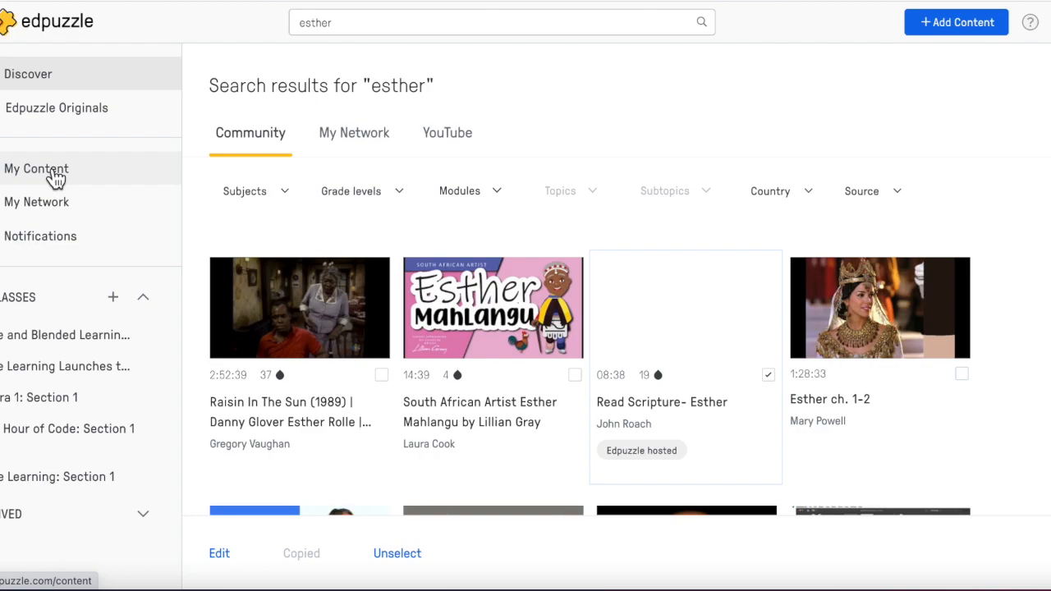
{"action": "left_click", "coordinate": [56, 178]}
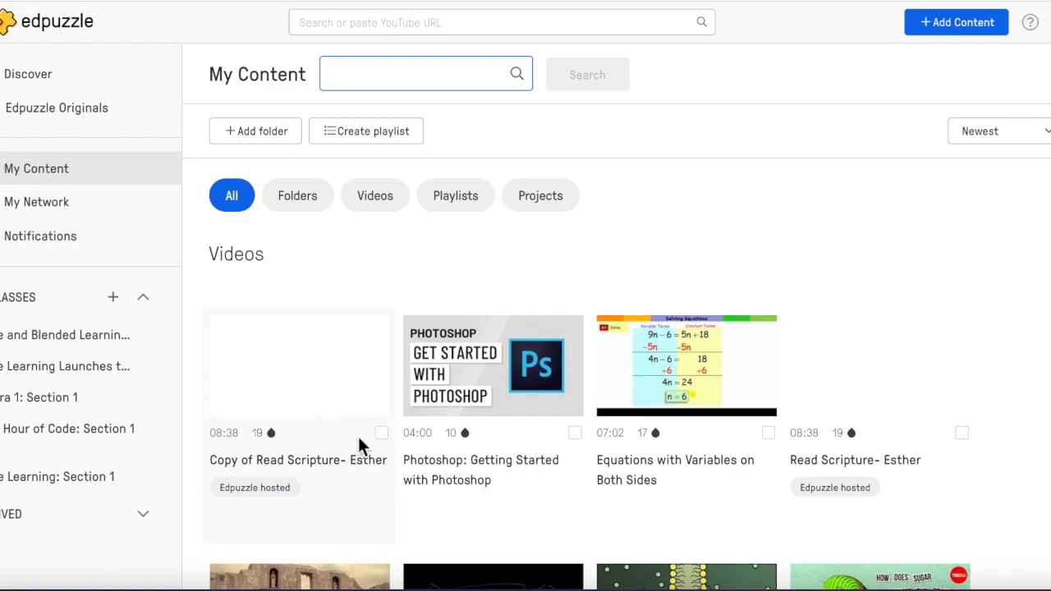
{"action": "left_click", "coordinate": [382, 434]}
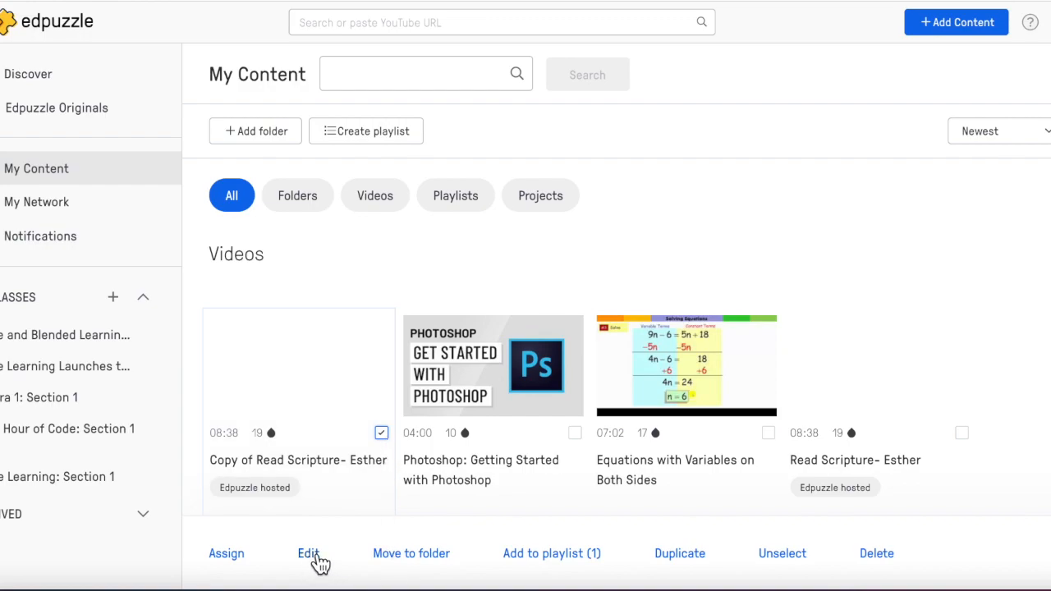
{"action": "left_click", "coordinate": [309, 555]}
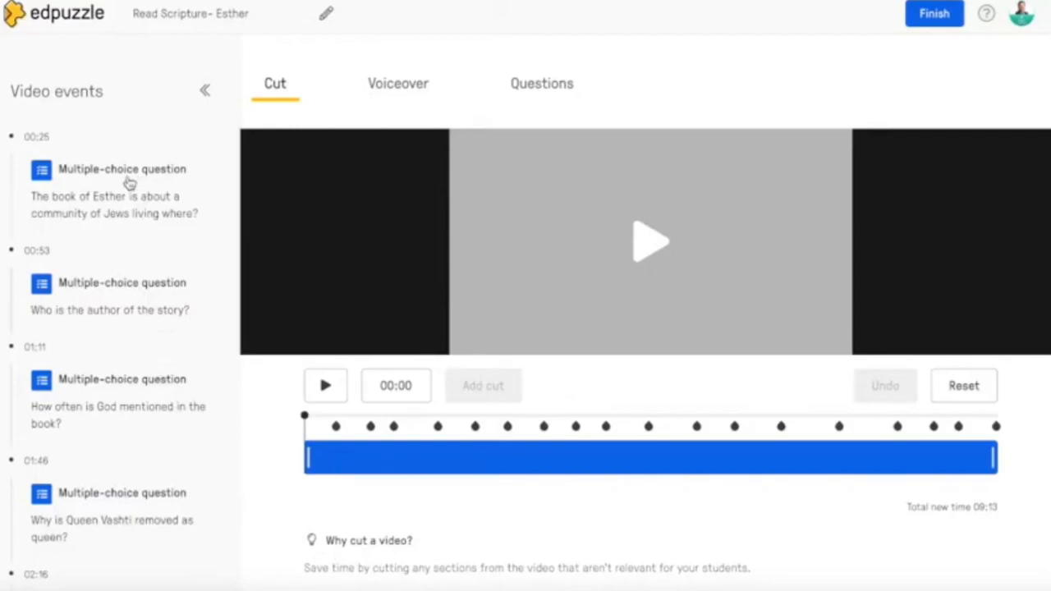
- Look through the multiple-choice questions in the video events list of the Esther video
{"action": "scroll", "coordinate": [113, 335], "scroll_direction": "down", "scroll_amount": 3}
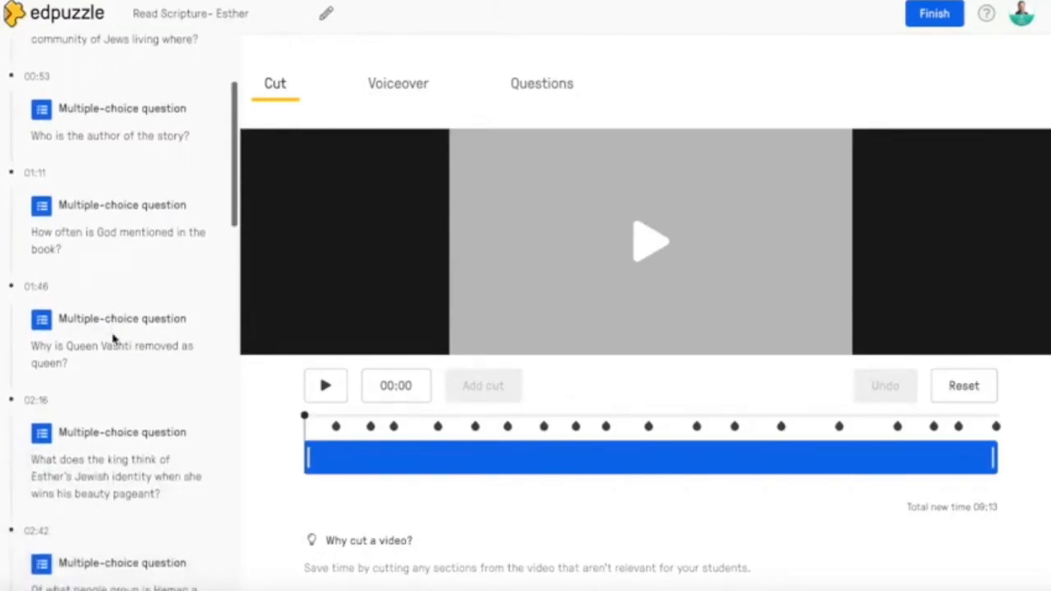
{"action": "scroll", "coordinate": [113, 336], "scroll_direction": "down", "scroll_amount": 6}
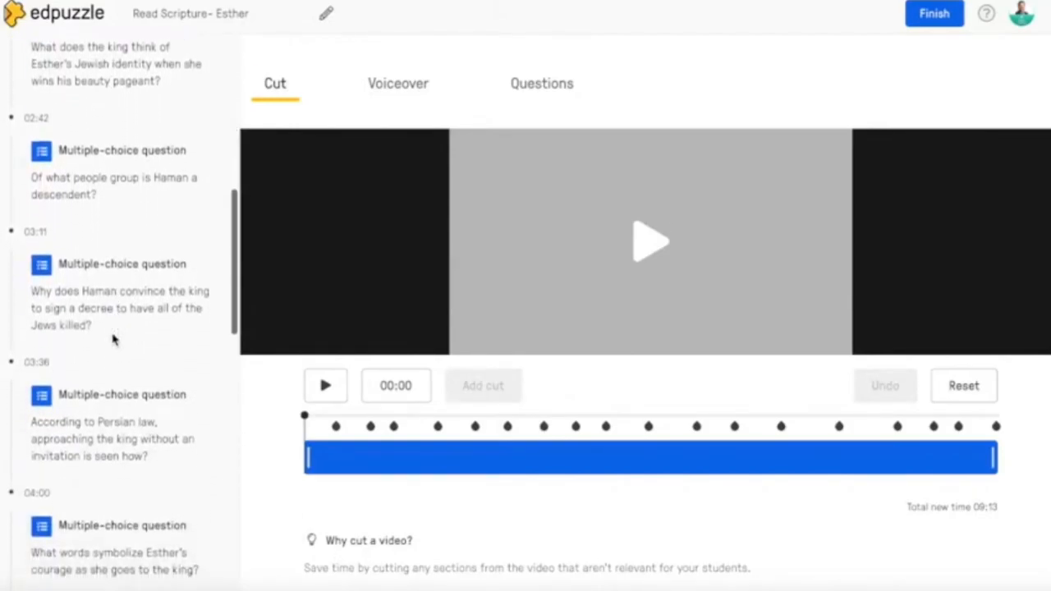
{"action": "scroll", "coordinate": [113, 337], "scroll_direction": "down", "scroll_amount": 6}
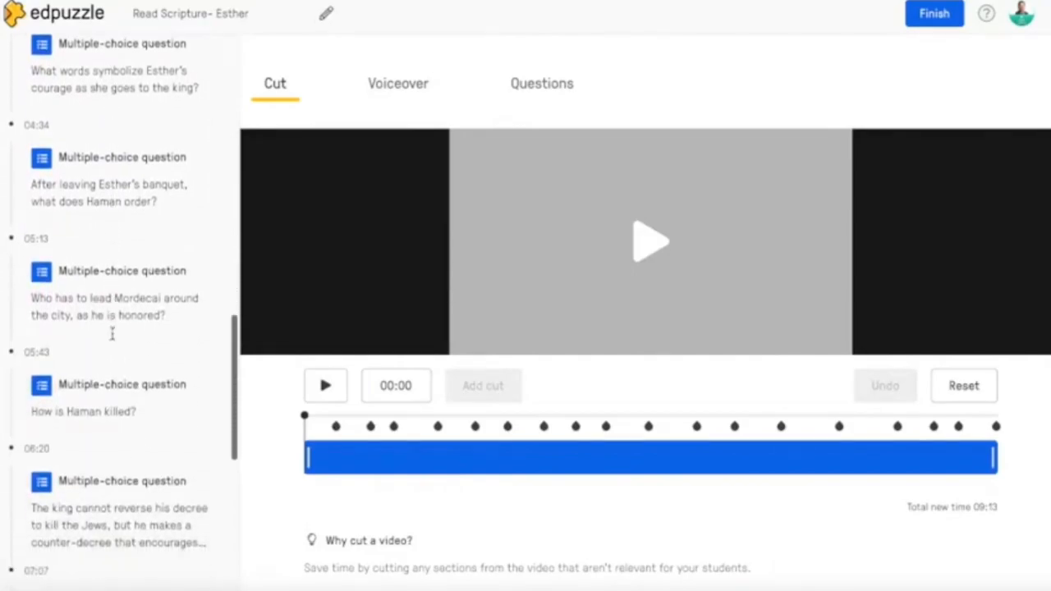
{"action": "scroll", "coordinate": [112, 335], "scroll_direction": "down", "scroll_amount": 1}
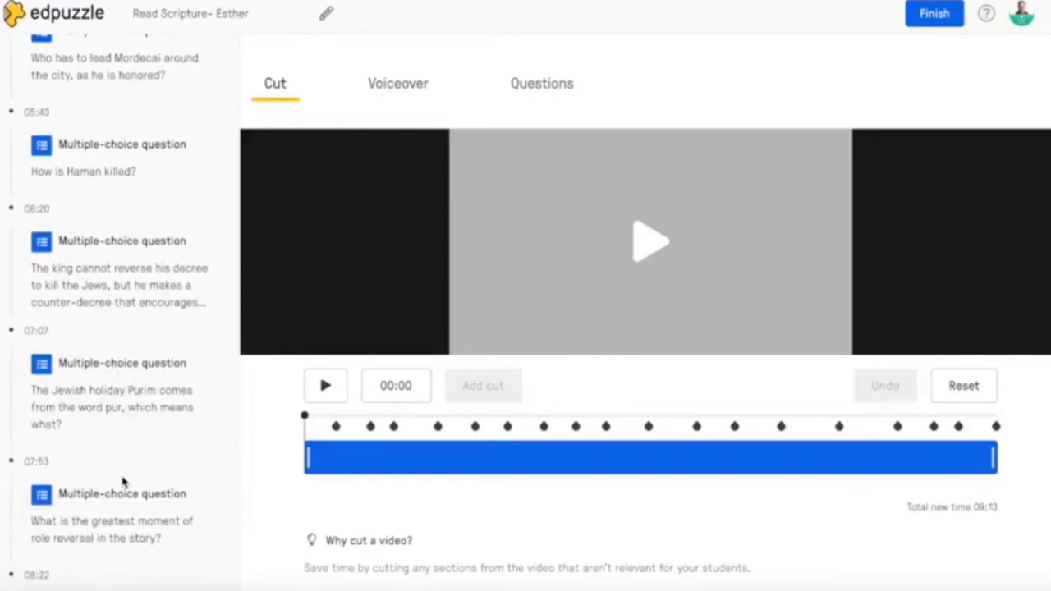
{"action": "scroll", "coordinate": [119, 255], "scroll_direction": "up", "scroll_amount": 7}
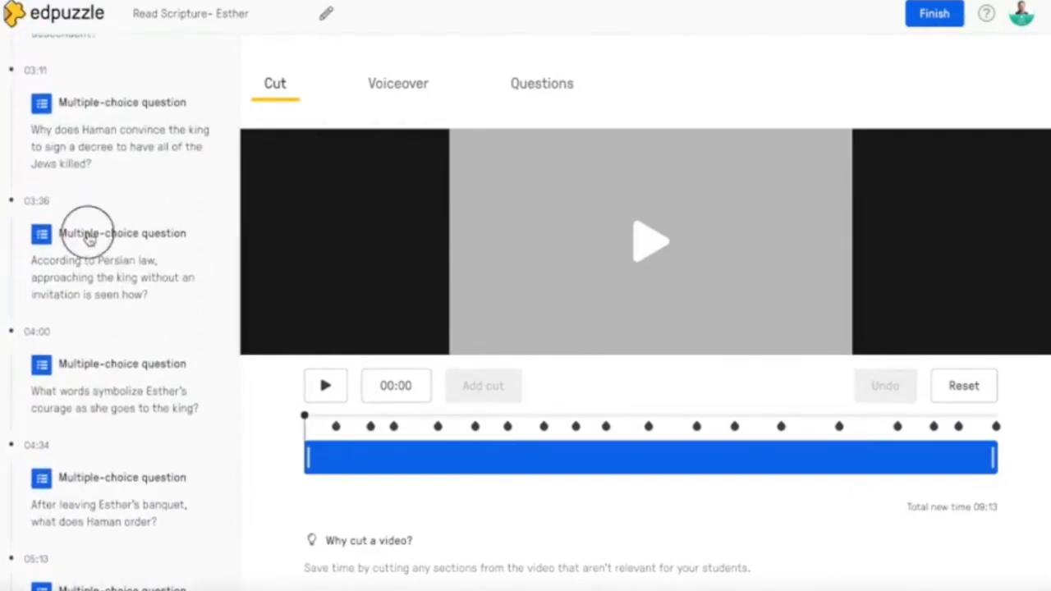
- Open the 03:36 question about Persian law for editing, review its answer choices and save it
{"action": "left_click", "coordinate": [89, 237]}
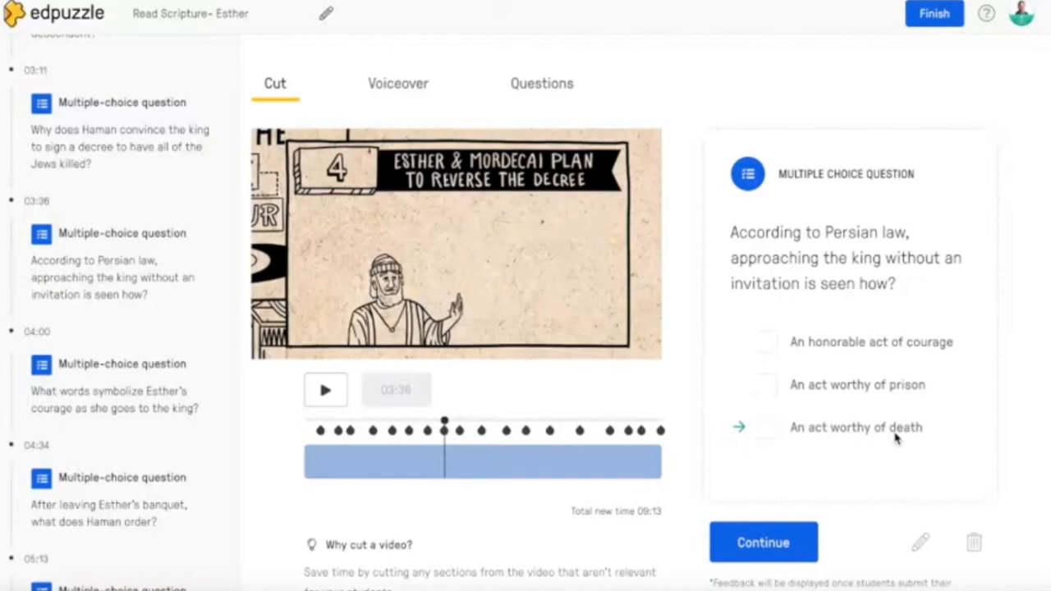
{"action": "left_click", "coordinate": [921, 546]}
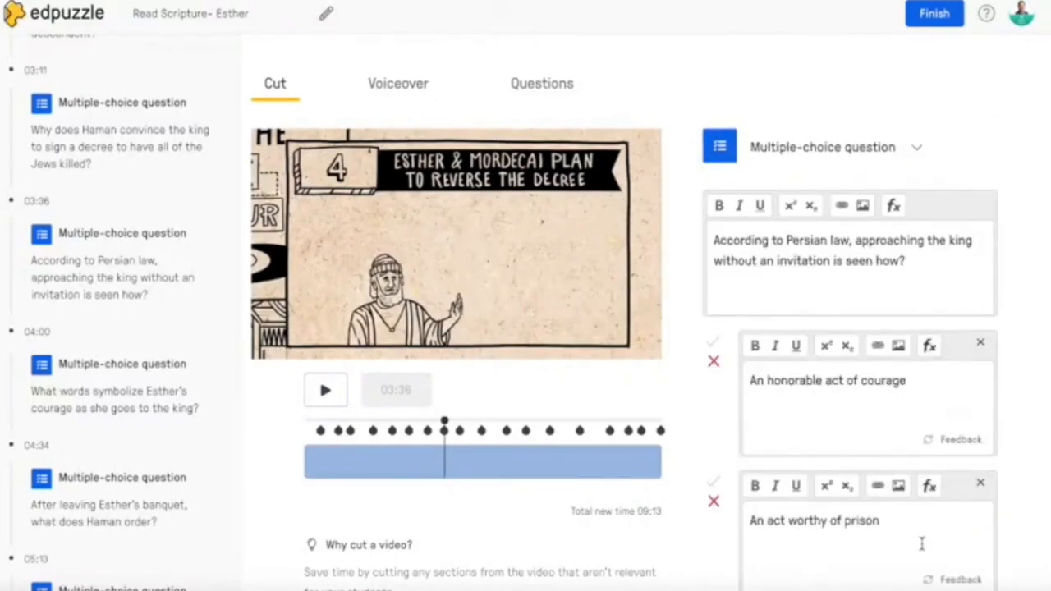
{"action": "scroll", "coordinate": [739, 437], "scroll_direction": "down", "scroll_amount": 3}
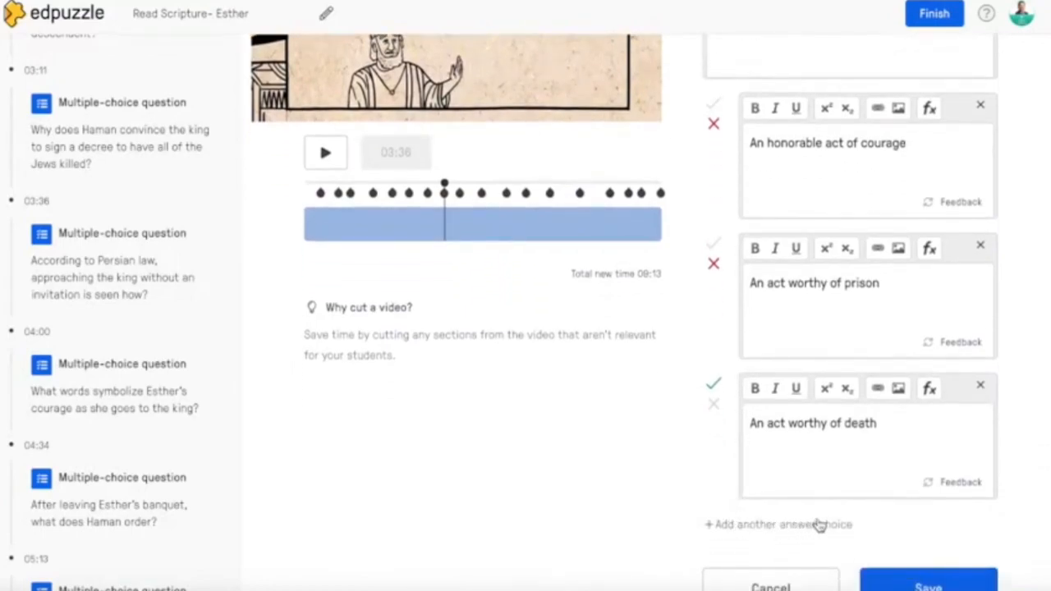
{"action": "scroll", "coordinate": [715, 471], "scroll_direction": "up", "scroll_amount": 2}
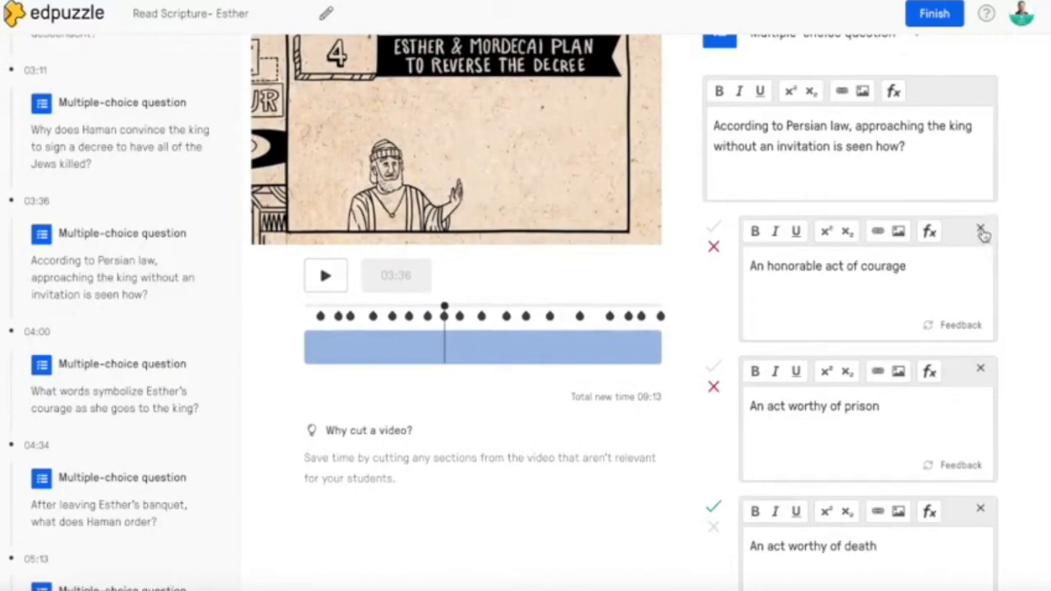
{"action": "scroll", "coordinate": [714, 304], "scroll_direction": "down", "scroll_amount": 3}
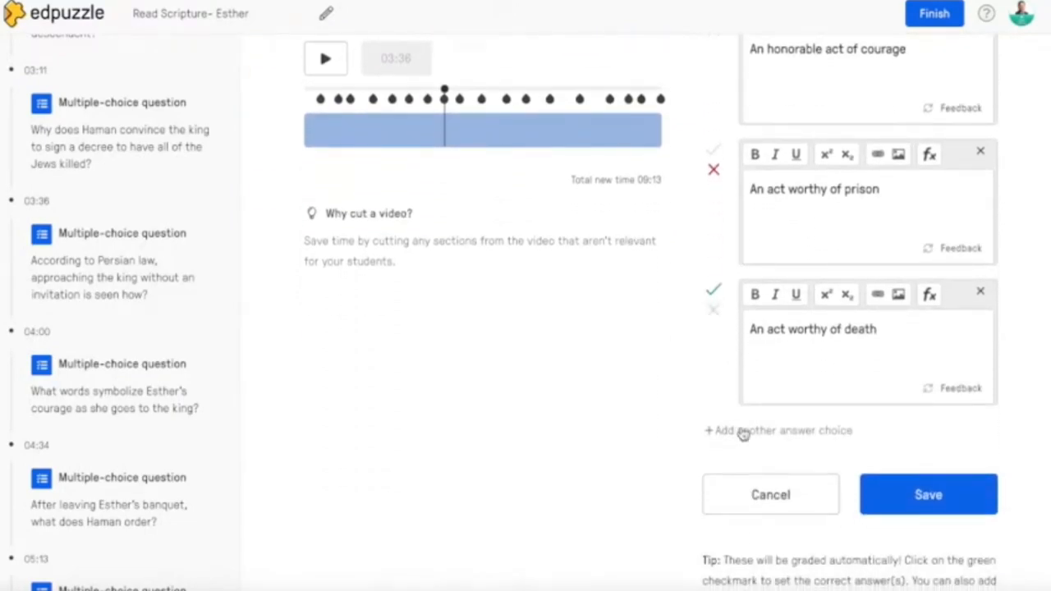
{"action": "left_click", "coordinate": [942, 496]}
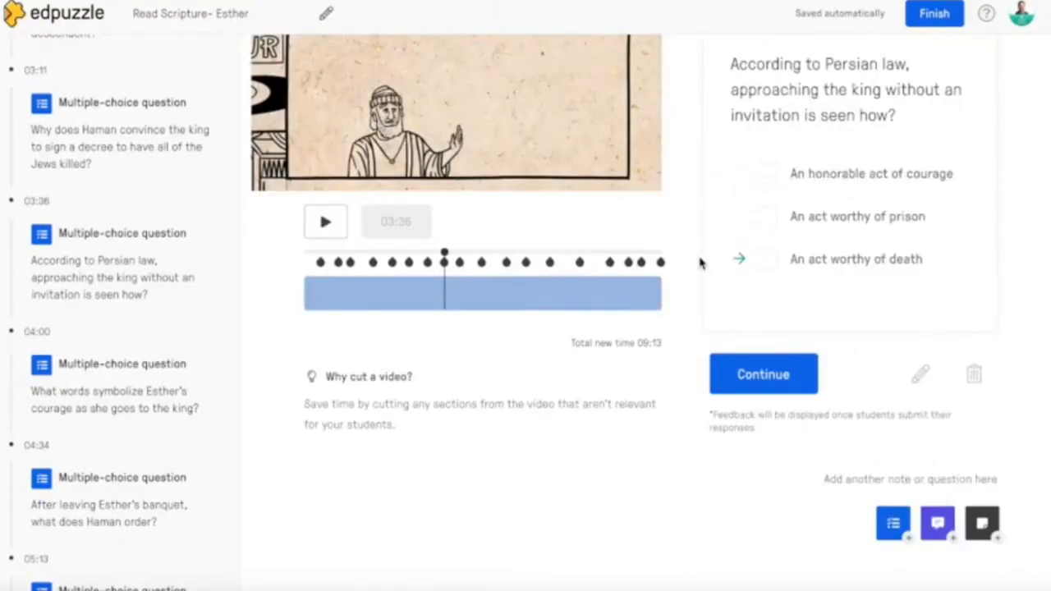
- Delete the 03:36 multiple-choice question about Persian law and pause the video at 03:40
{"action": "scroll", "coordinate": [699, 261], "scroll_direction": "up", "scroll_amount": 2}
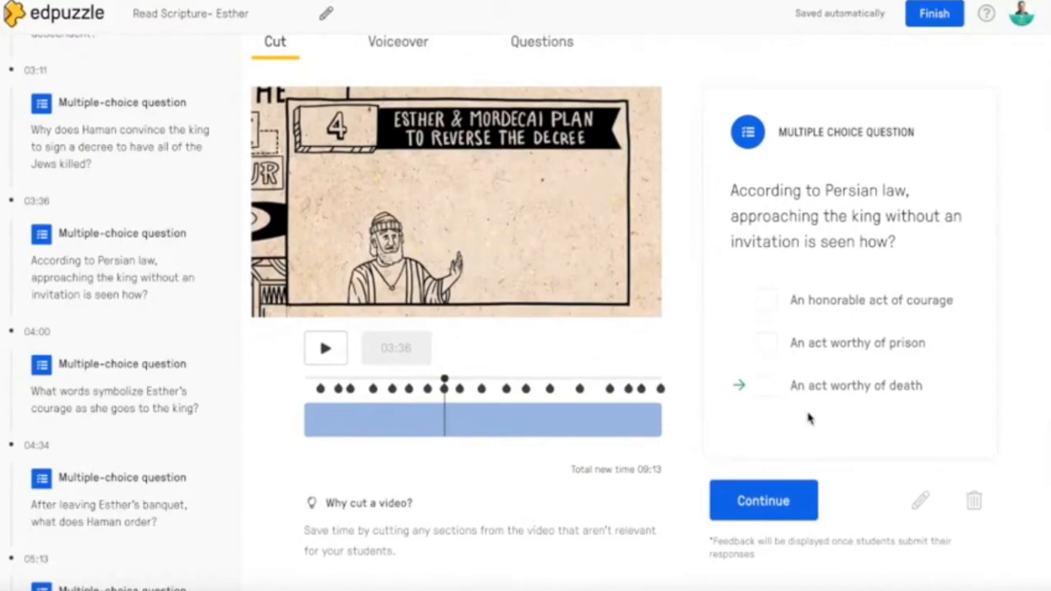
{"action": "left_click", "coordinate": [976, 505]}
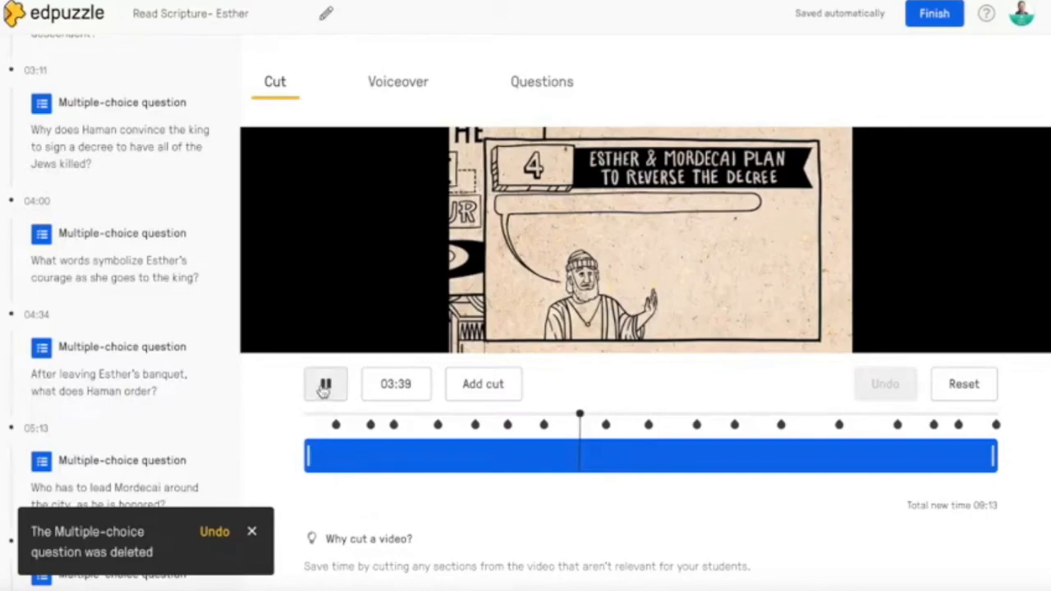
{"action": "left_click", "coordinate": [324, 386]}
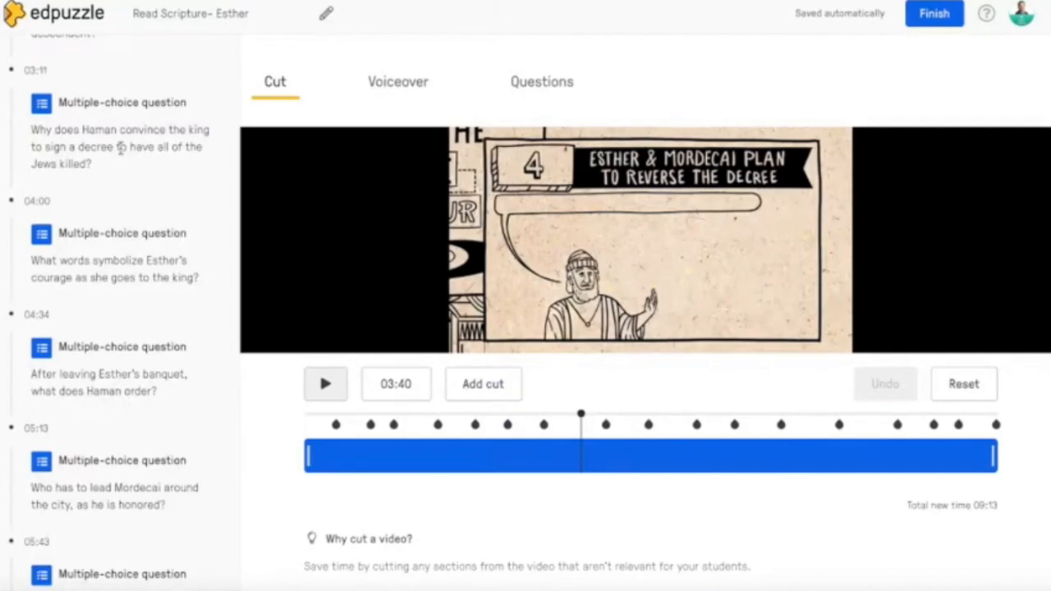
- Open the first multiple-choice question at 00:25, about where the Jewish community lives
{"action": "scroll", "coordinate": [120, 156], "scroll_direction": "up", "scroll_amount": 3}
{"action": "scroll", "coordinate": [120, 157], "scroll_direction": "up", "scroll_amount": 8}
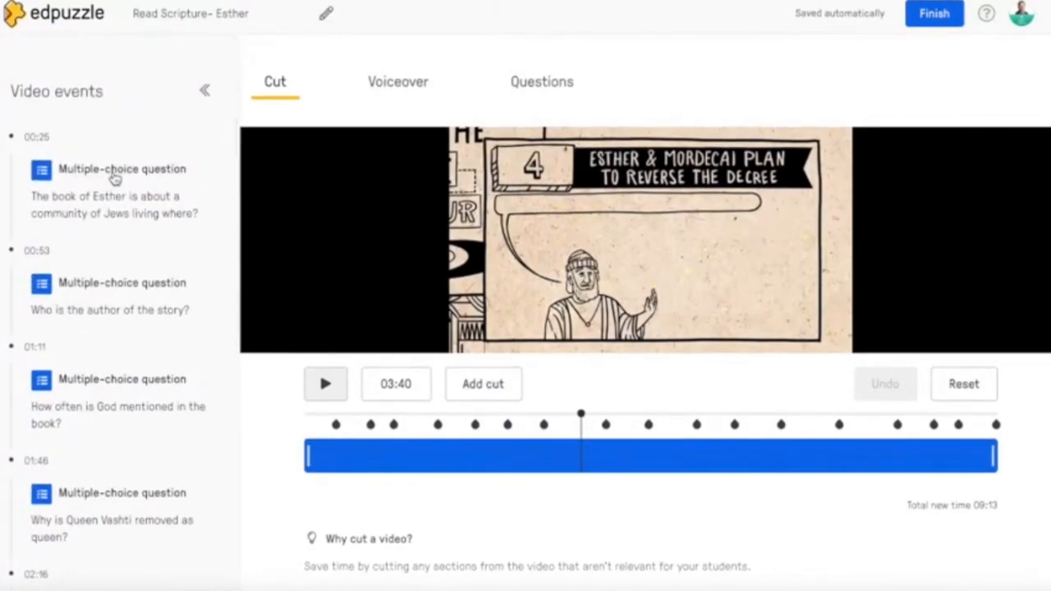
{"action": "left_click", "coordinate": [115, 171]}
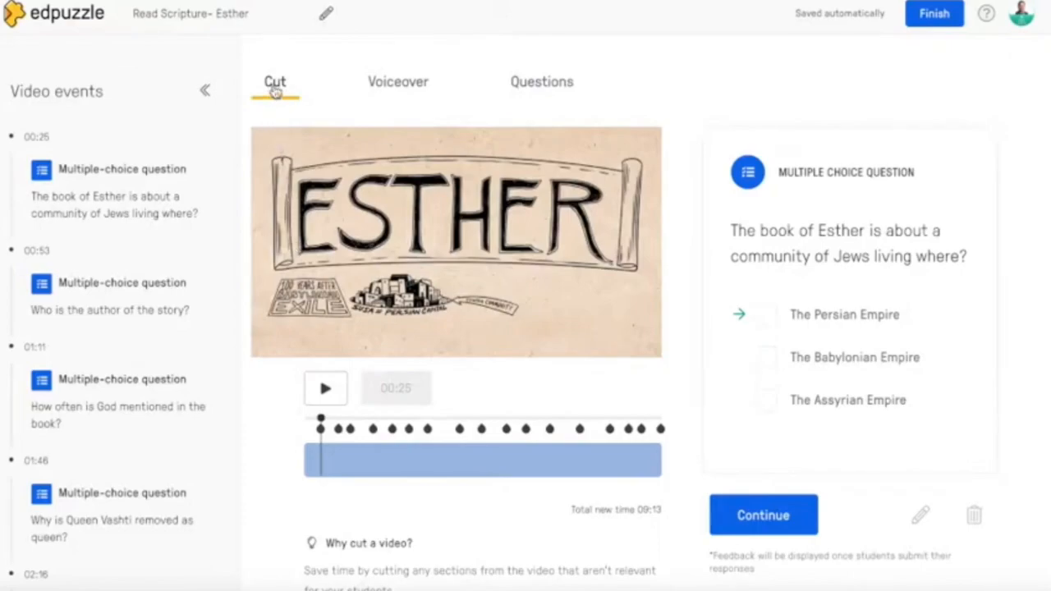
- View the Voiceover mode, switch to Questions, and continue the video past the 00:25 question, pausing at 00:28
{"action": "left_click", "coordinate": [398, 91]}
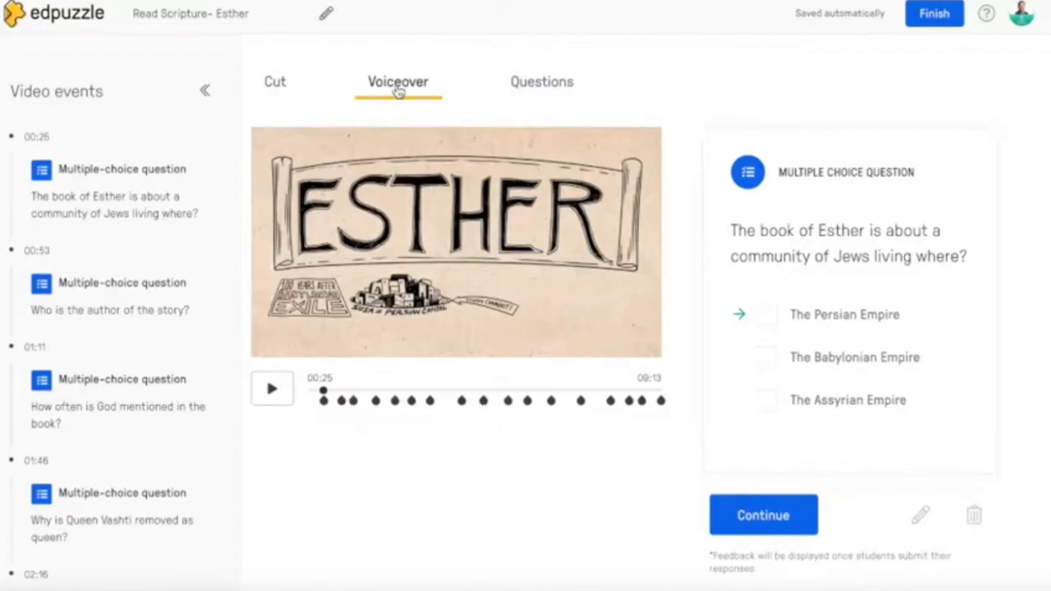
{"action": "left_click", "coordinate": [544, 90]}
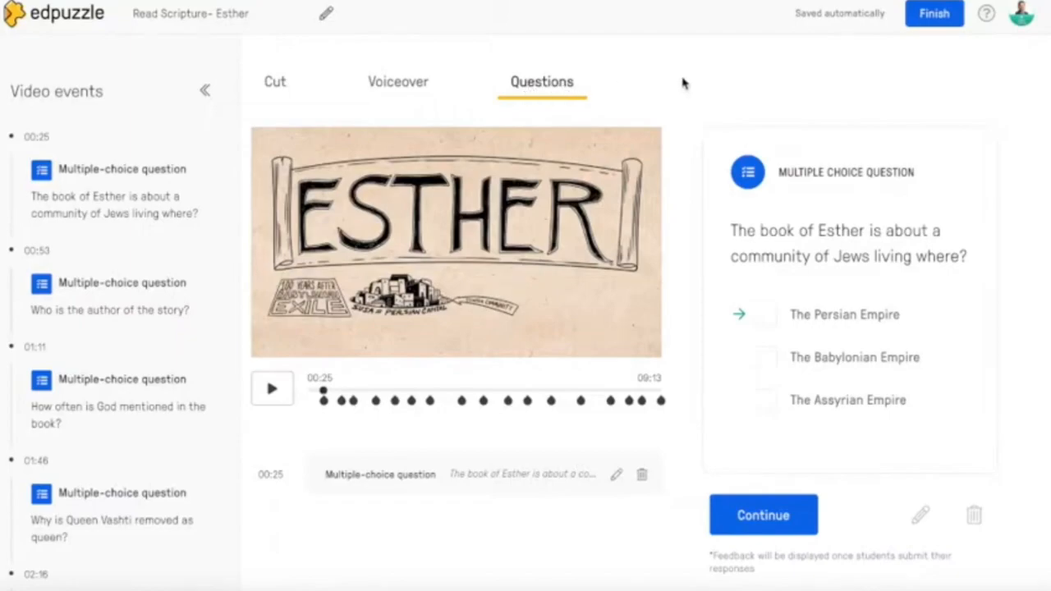
{"action": "left_click", "coordinate": [758, 515]}
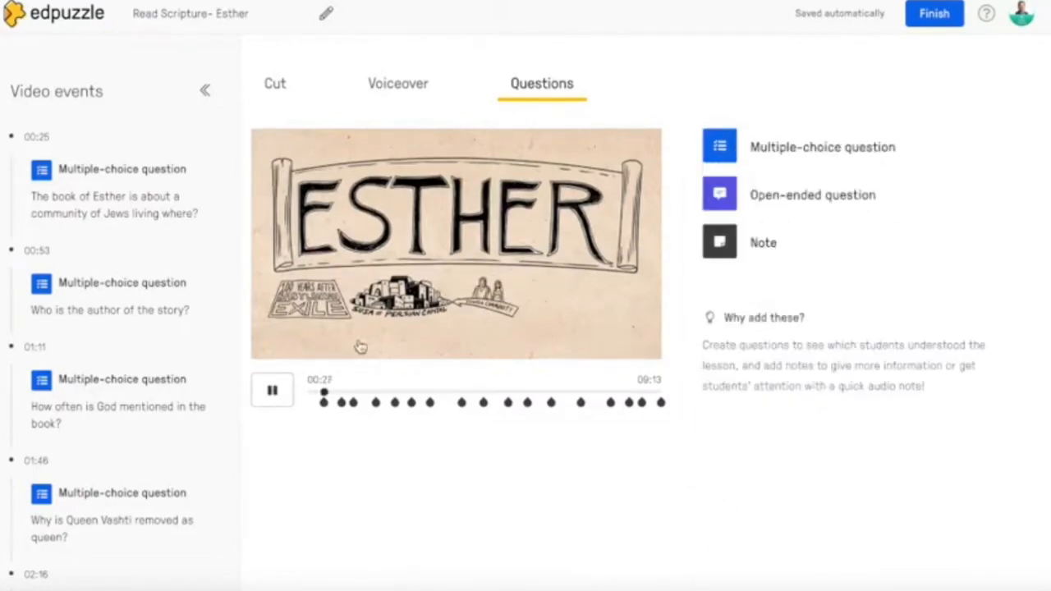
{"action": "left_click", "coordinate": [275, 392]}
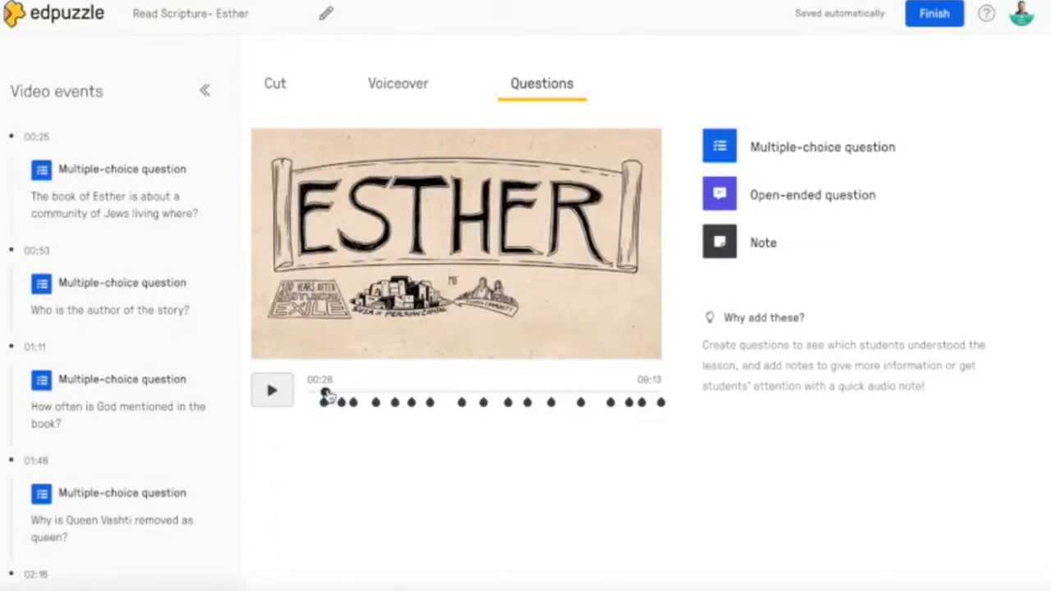
- Move the video playback to about 03:33, play it briefly and pause at 03:35
{"action": "mouse_move", "coordinate": [326, 395]}
{"action": "left_mouse_down"}
{"action": "mouse_move", "coordinate": [452, 394]}
{"action": "mouse_move", "coordinate": [444, 399]}
{"action": "left_mouse_up"}
{"action": "left_click", "coordinate": [272, 393]}
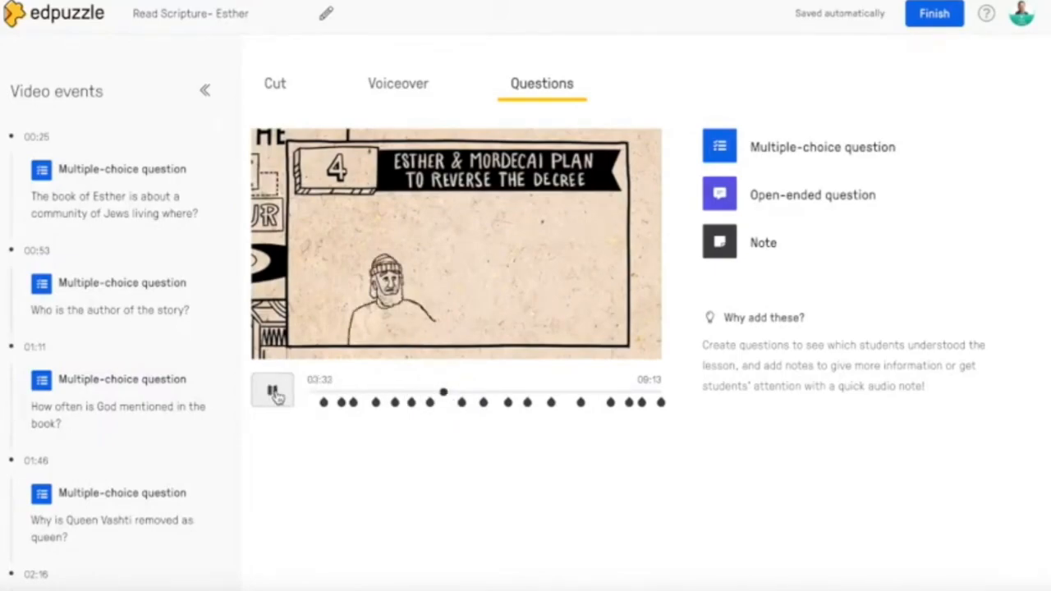
{"action": "left_click", "coordinate": [274, 395]}
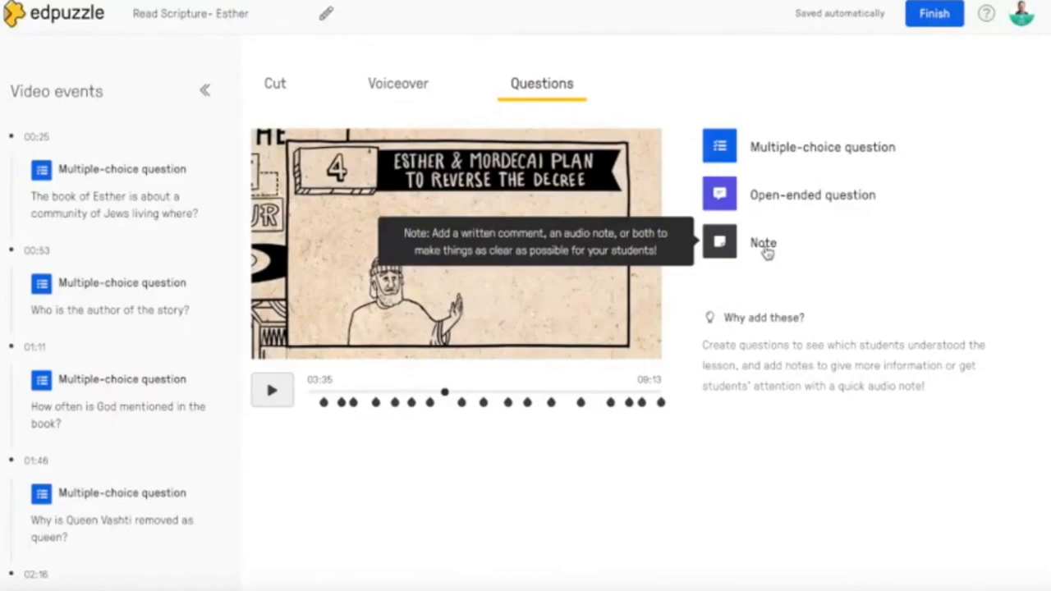
- Start a new multiple-choice question at 03:35 and add two more answer choices, making four in total
{"action": "left_click", "coordinate": [783, 149]}
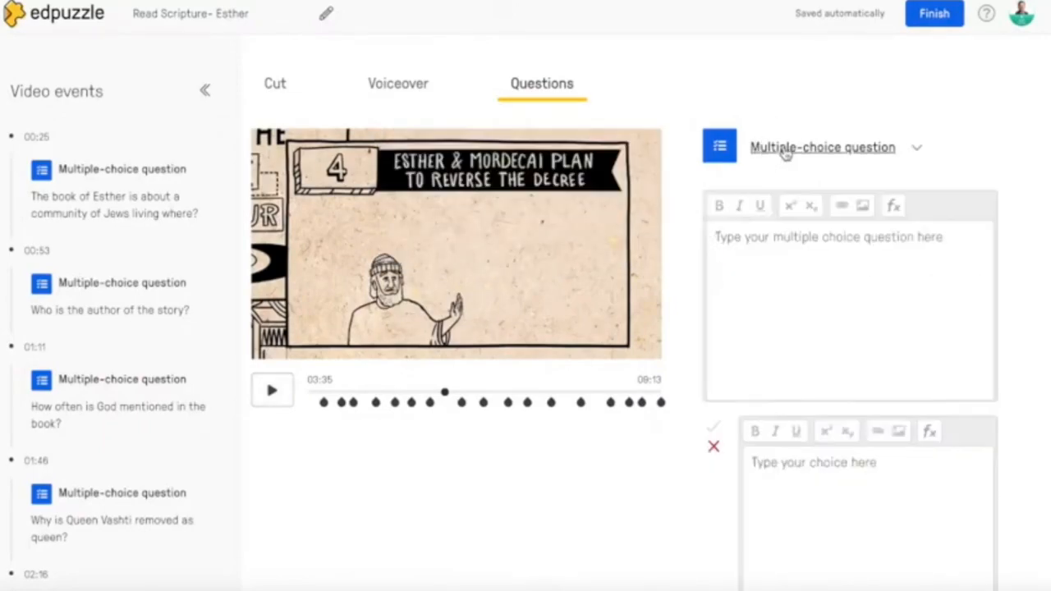
{"action": "scroll", "coordinate": [681, 244], "scroll_direction": "down", "scroll_amount": 3}
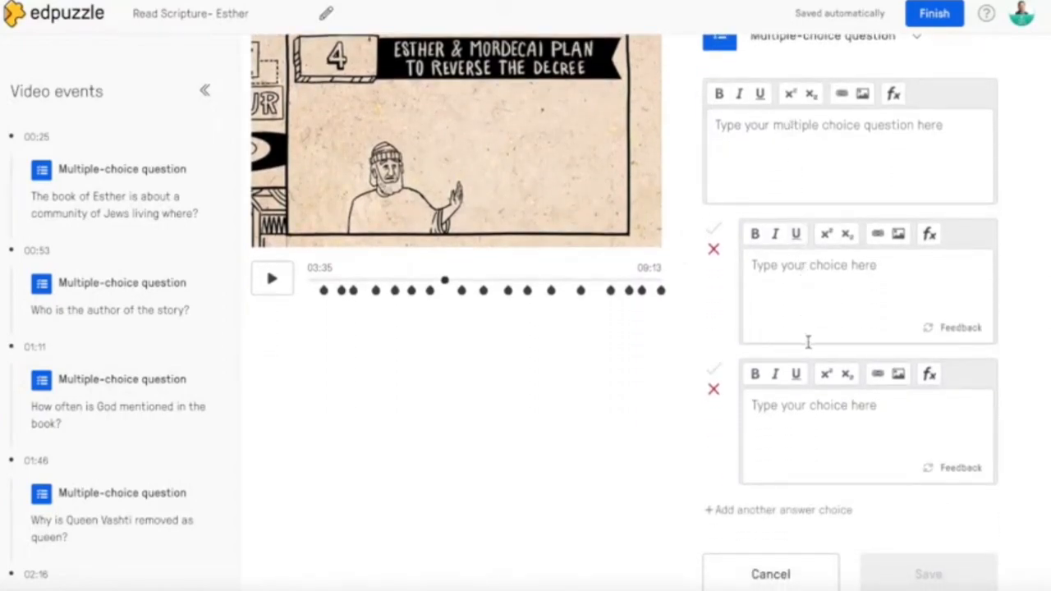
{"action": "scroll", "coordinate": [809, 427], "scroll_direction": "down", "scroll_amount": 3}
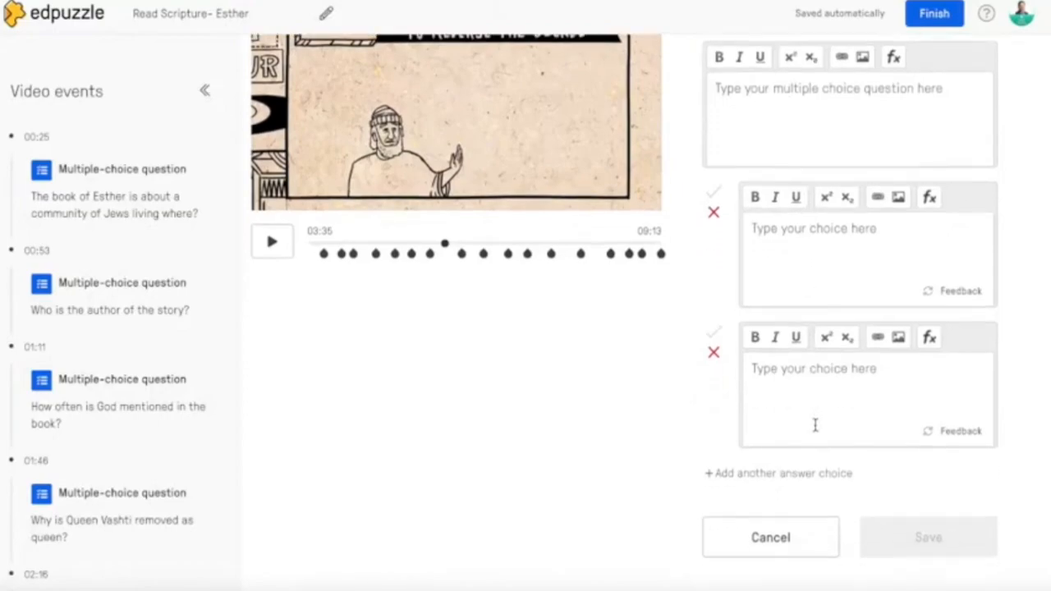
{"action": "left_click", "coordinate": [764, 404]}
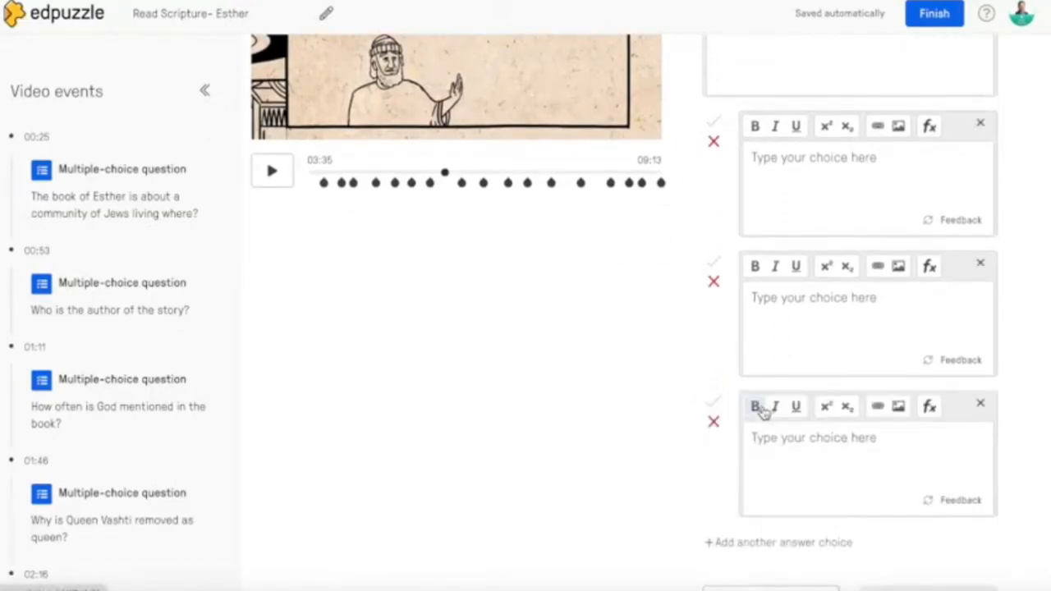
{"action": "scroll", "coordinate": [731, 472], "scroll_direction": "down", "scroll_amount": 1}
{"action": "left_click", "coordinate": [745, 442]}
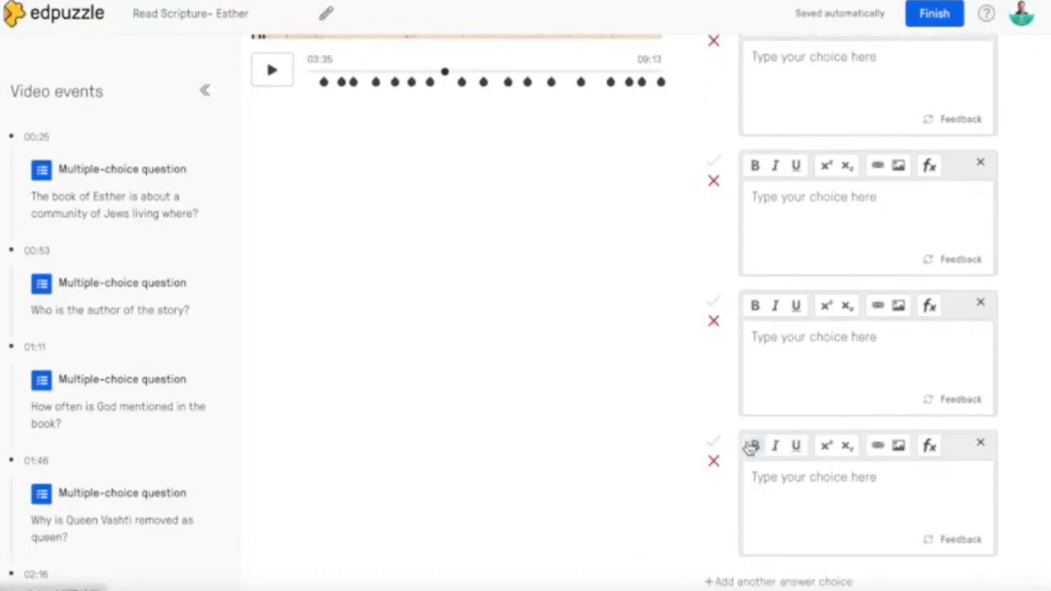
{"action": "scroll", "coordinate": [711, 236], "scroll_direction": "up", "scroll_amount": 5}
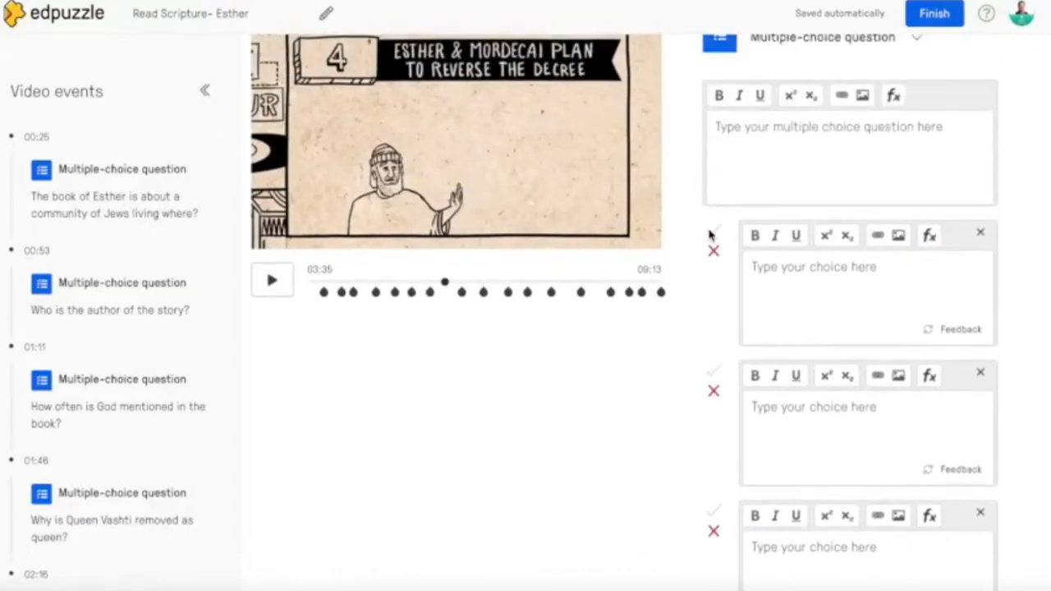
- Enter "What is my first name?" as the text of the new multiple-choice question
{"action": "left_click", "coordinate": [748, 182]}
{"action": "type", "text": "Wh"}
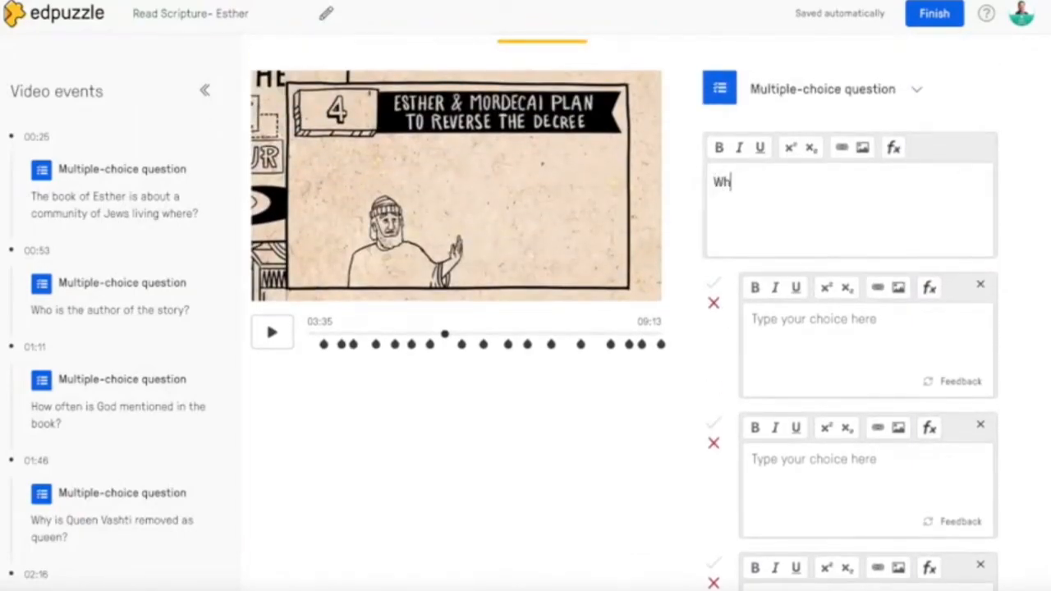
{"action": "type", "text": "at is my first "}
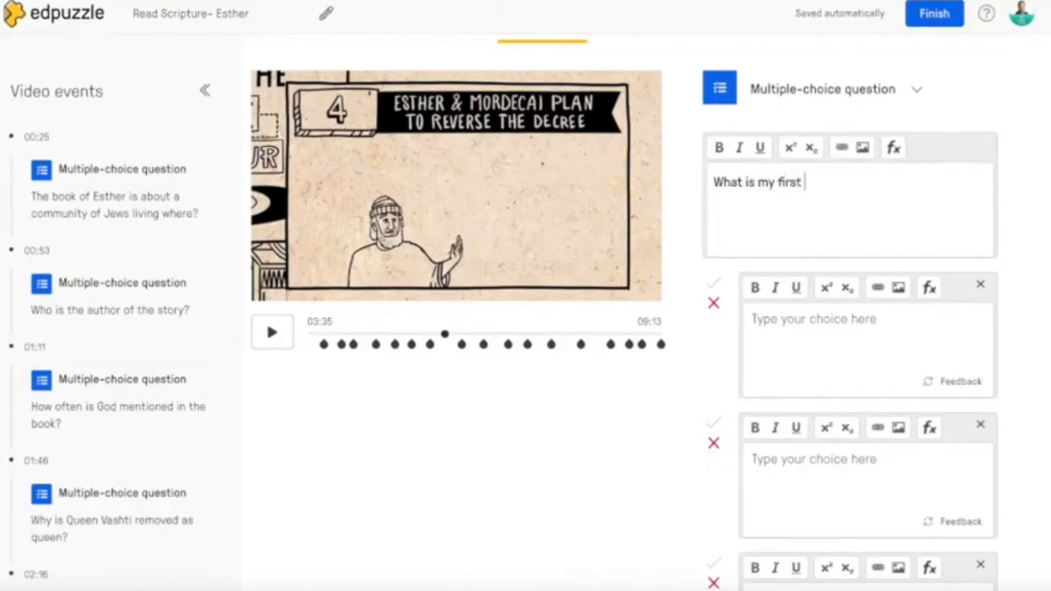
{"action": "type", "text": "name?"}
- Fill the four answer choices with four different first names
{"action": "scroll", "coordinate": [713, 355], "scroll_direction": "down", "scroll_amount": 1}
{"action": "left_click", "coordinate": [834, 218]}
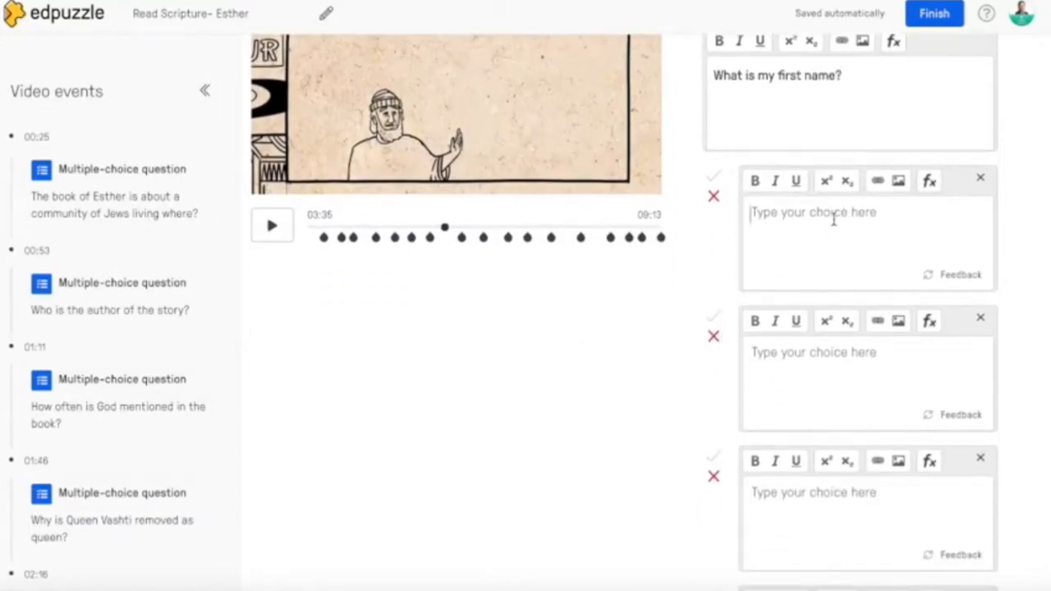
{"action": "type", "text": "Bob"}
{"action": "scroll", "coordinate": [840, 230], "scroll_direction": "down", "scroll_amount": 1}
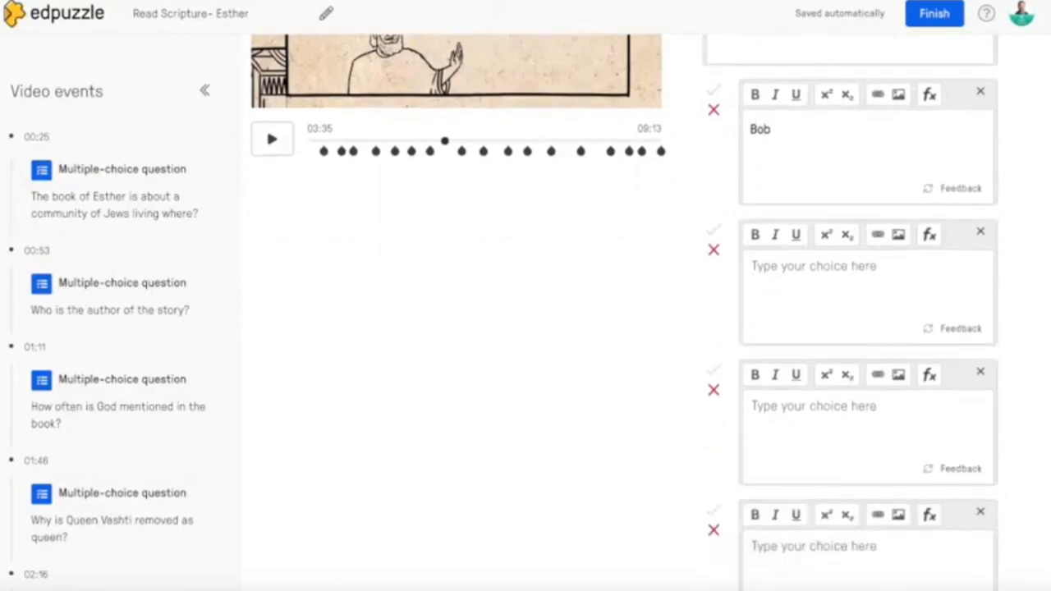
{"action": "type", "text": "Maria"}
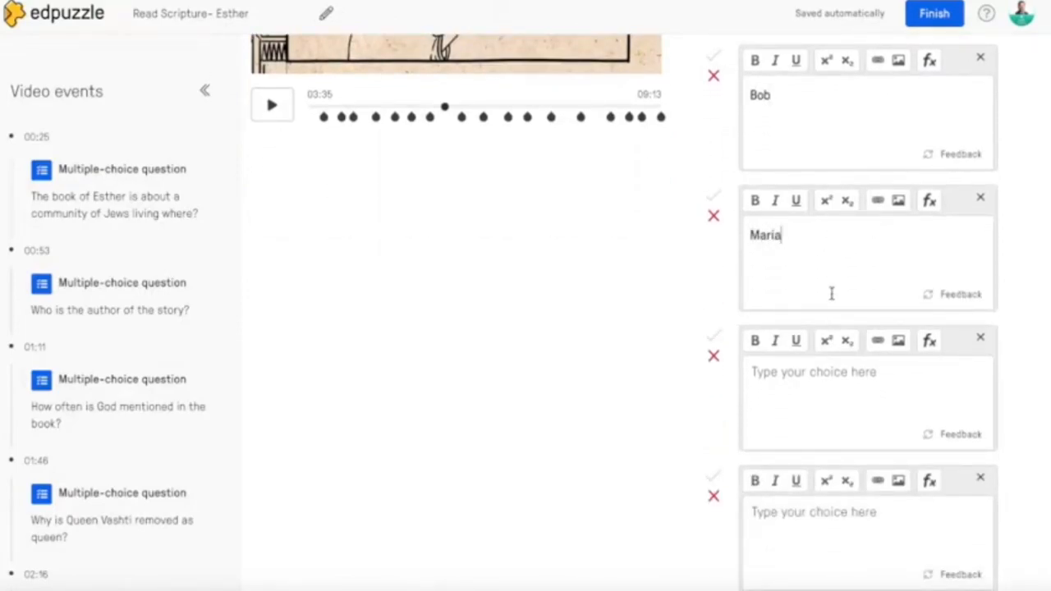
{"action": "type", "text": "John"}
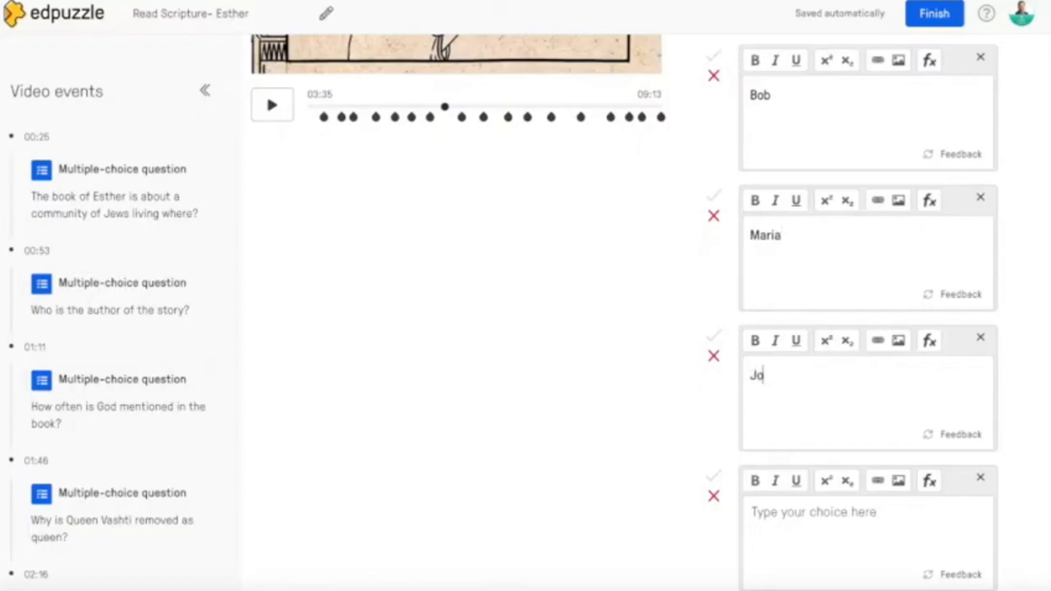
{"action": "scroll", "coordinate": [768, 485], "scroll_direction": "down", "scroll_amount": 1}
{"action": "left_click", "coordinate": [799, 432]}
{"action": "type", "text": "Pedro"}
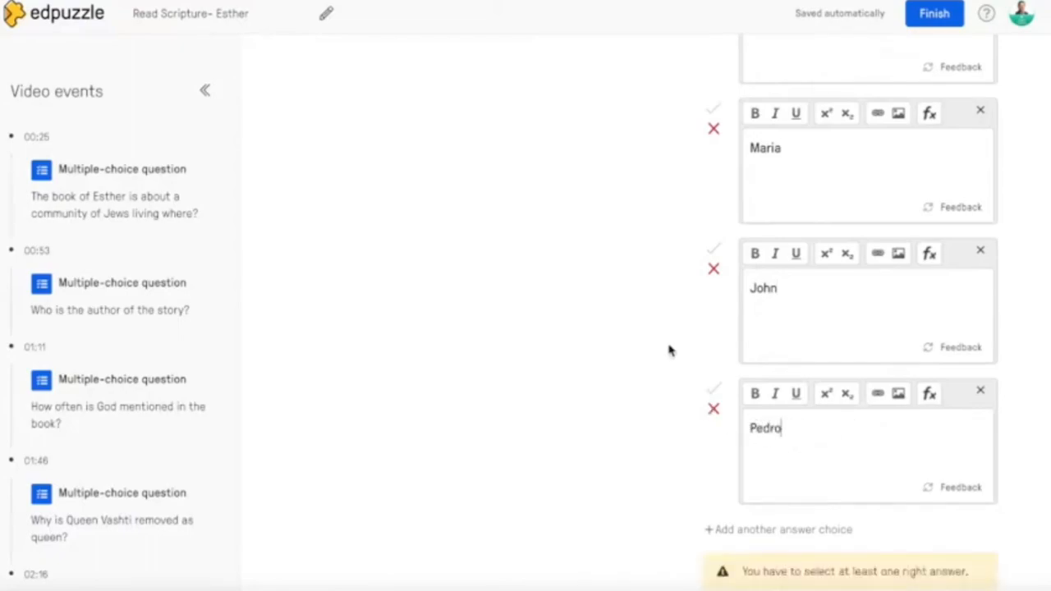
- Mark only the third answer choice as correct, clearing the mark tried on the fourth, and save the question
{"action": "scroll", "coordinate": [670, 353], "scroll_direction": "up", "scroll_amount": 2}
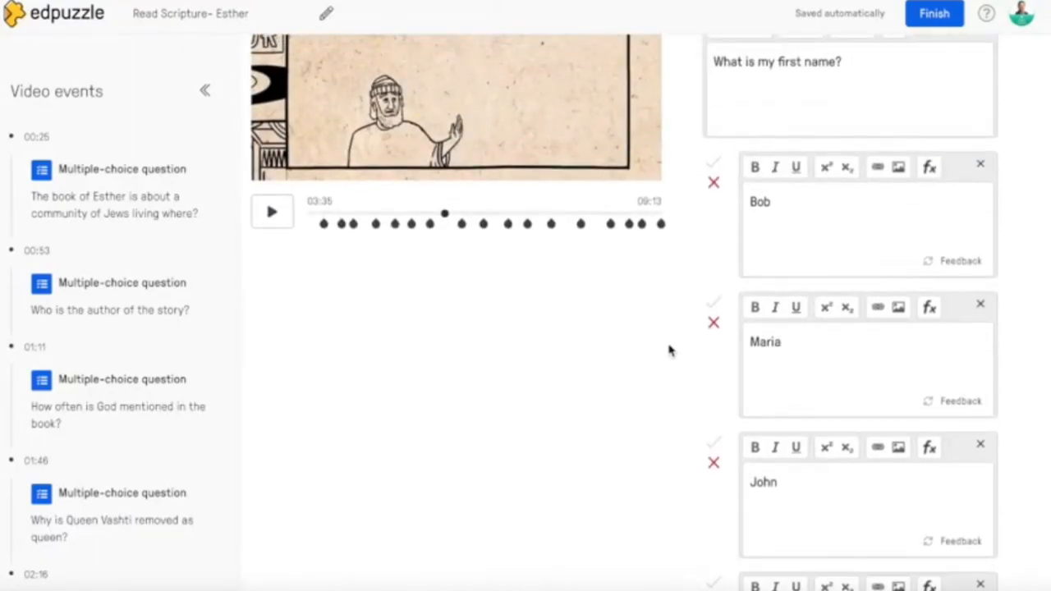
{"action": "scroll", "coordinate": [687, 378], "scroll_direction": "down", "scroll_amount": 1}
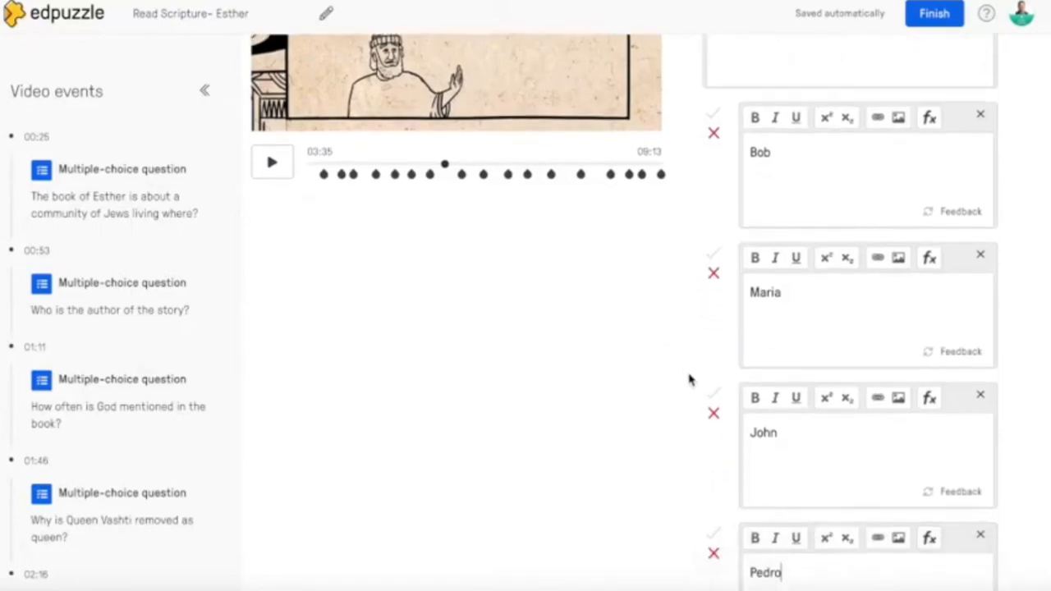
{"action": "left_click", "coordinate": [713, 380]}
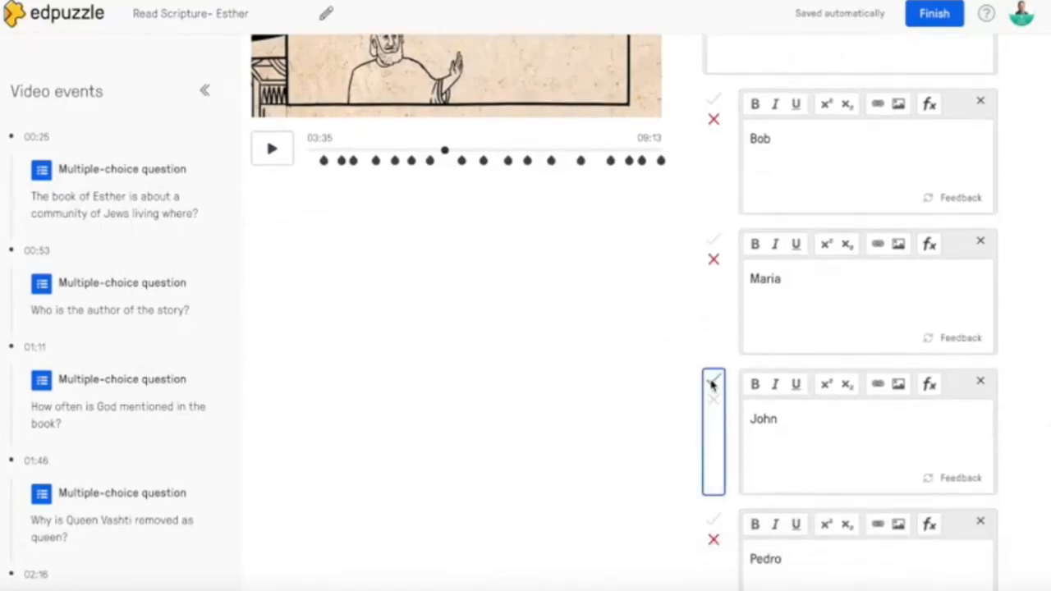
{"action": "left_click", "coordinate": [714, 521]}
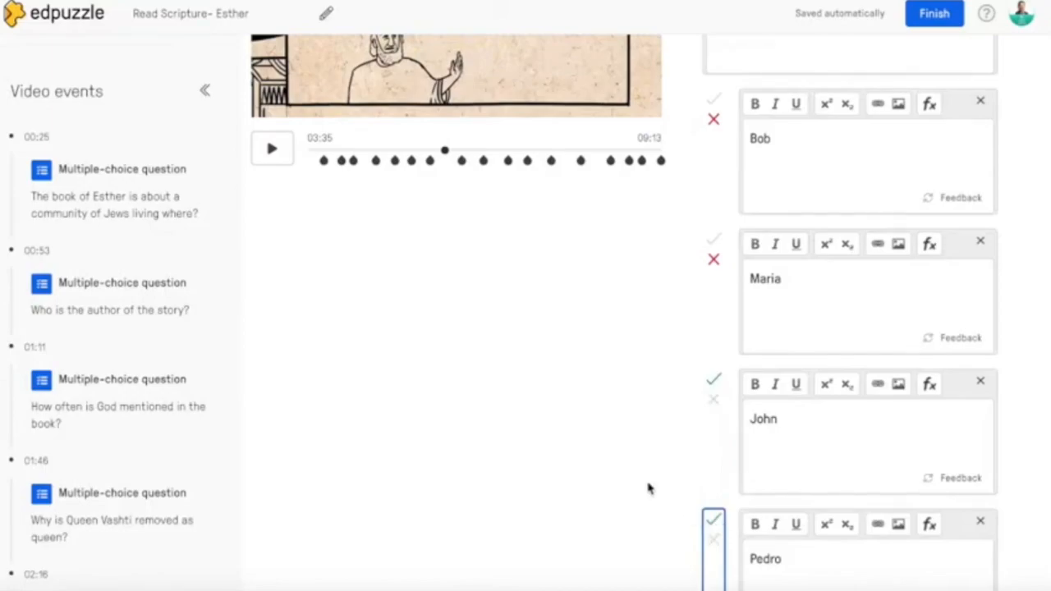
{"action": "scroll", "coordinate": [649, 489], "scroll_direction": "down", "scroll_amount": 1}
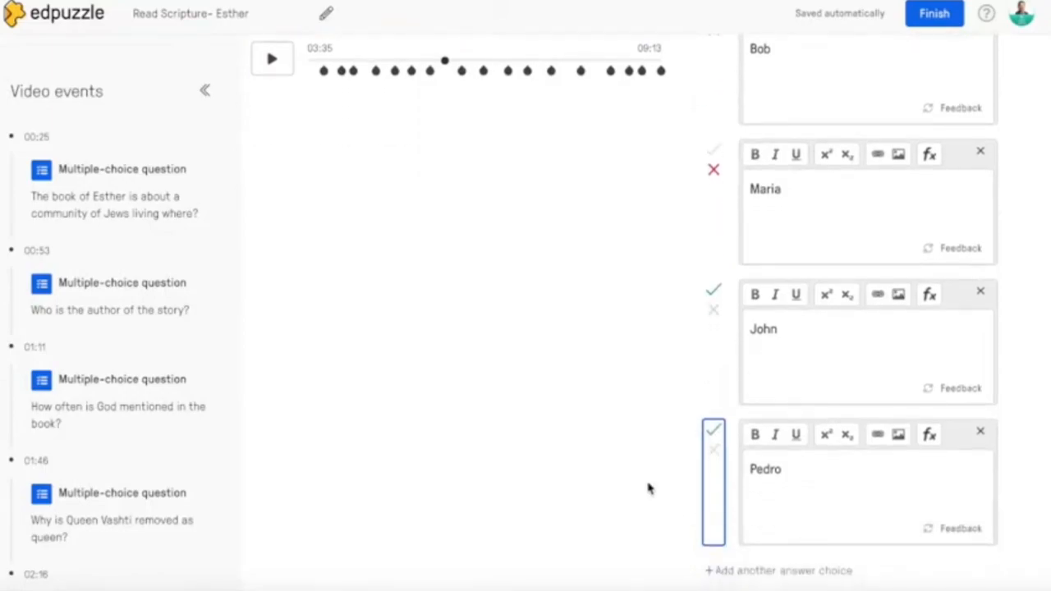
{"action": "left_click", "coordinate": [714, 450]}
{"action": "scroll", "coordinate": [690, 260], "scroll_direction": "up", "scroll_amount": 2}
{"action": "scroll", "coordinate": [688, 258], "scroll_direction": "down", "scroll_amount": 4}
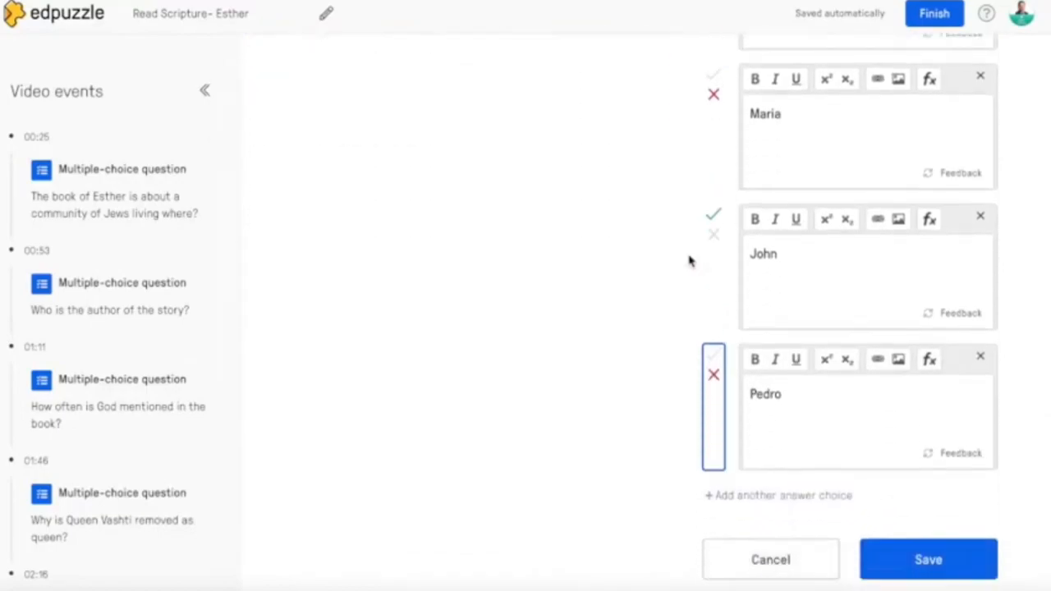
{"action": "left_click", "coordinate": [929, 427]}
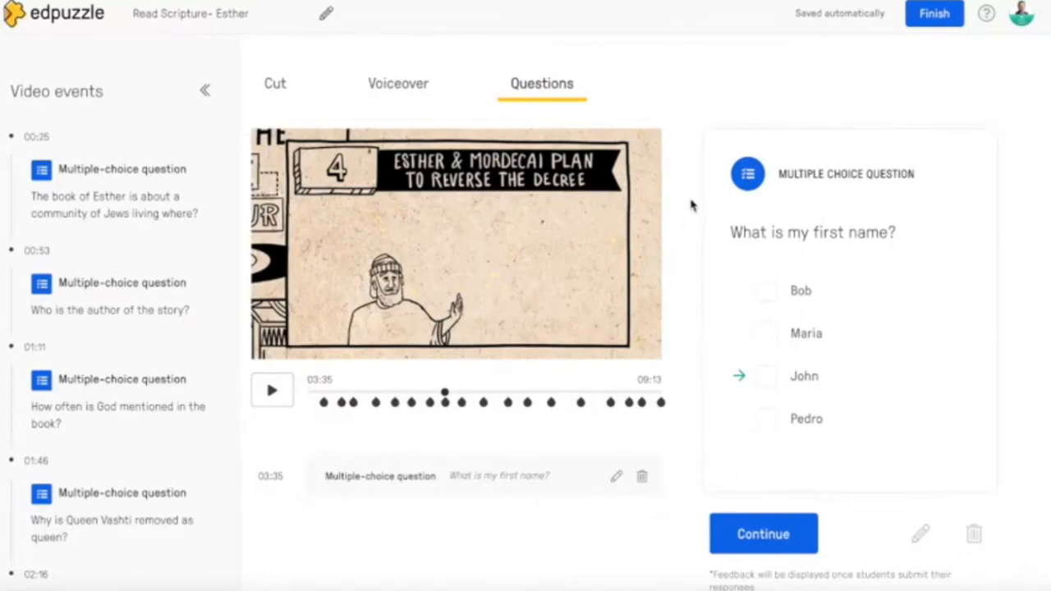
- Continue the video past the new question, pause at 03:36, and view the Voiceover mode before switching to Cut
{"action": "left_click", "coordinate": [762, 536]}
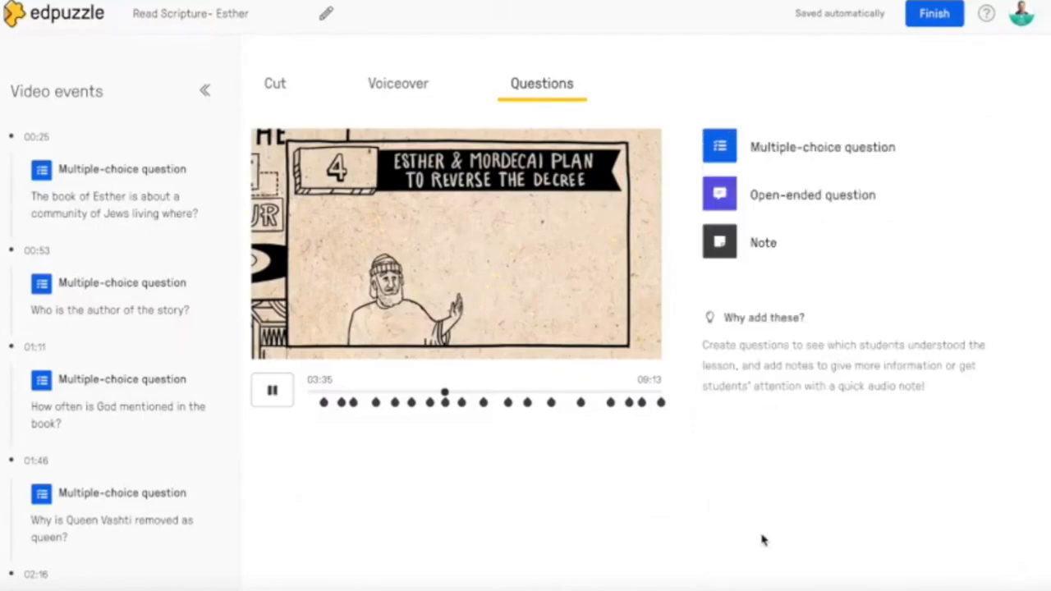
{"action": "left_click", "coordinate": [275, 391]}
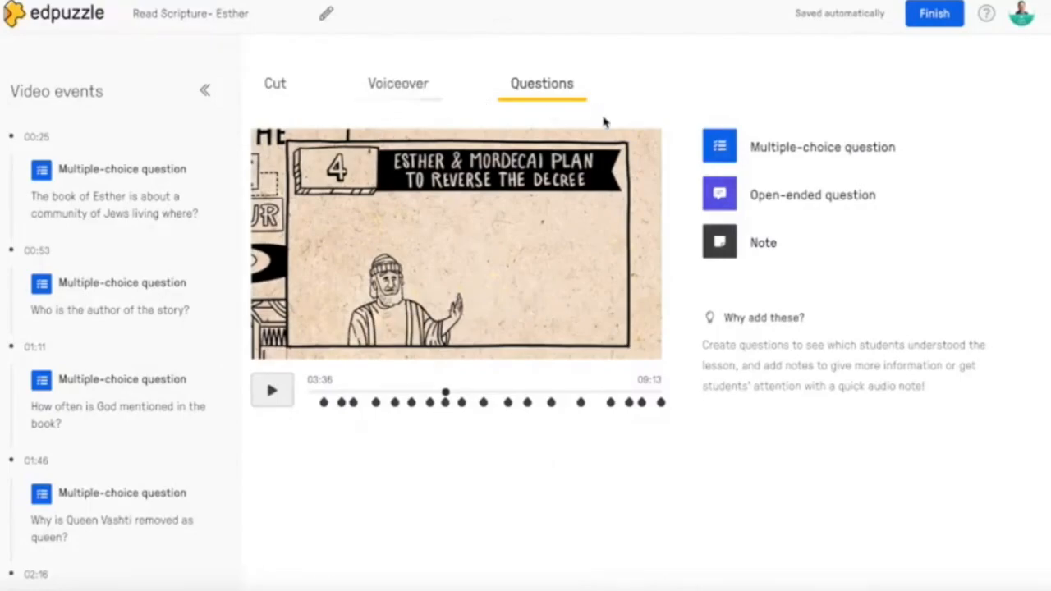
{"action": "left_click", "coordinate": [408, 94]}
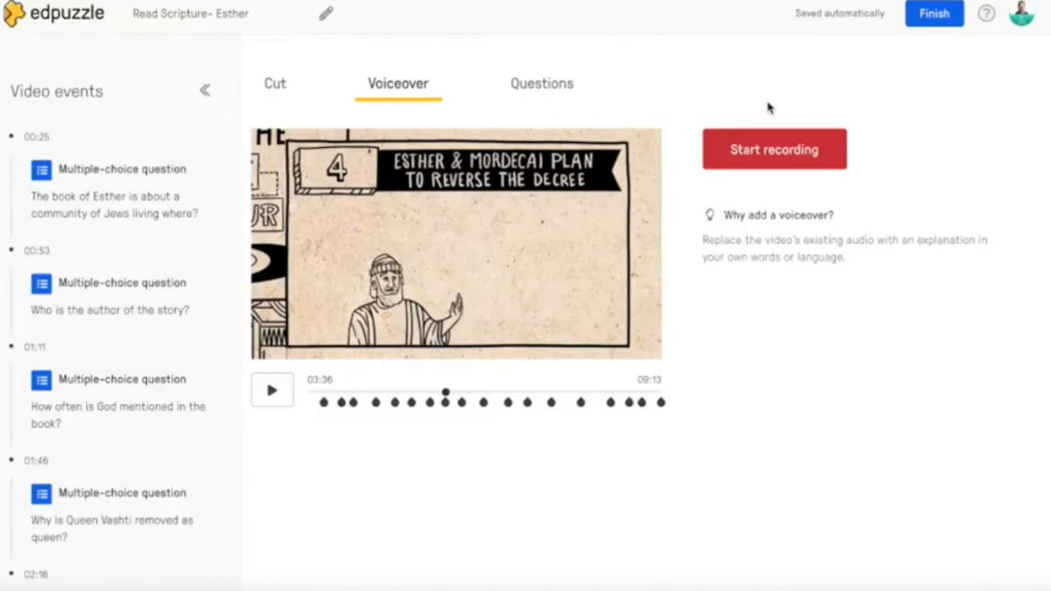
{"action": "left_click", "coordinate": [275, 85]}
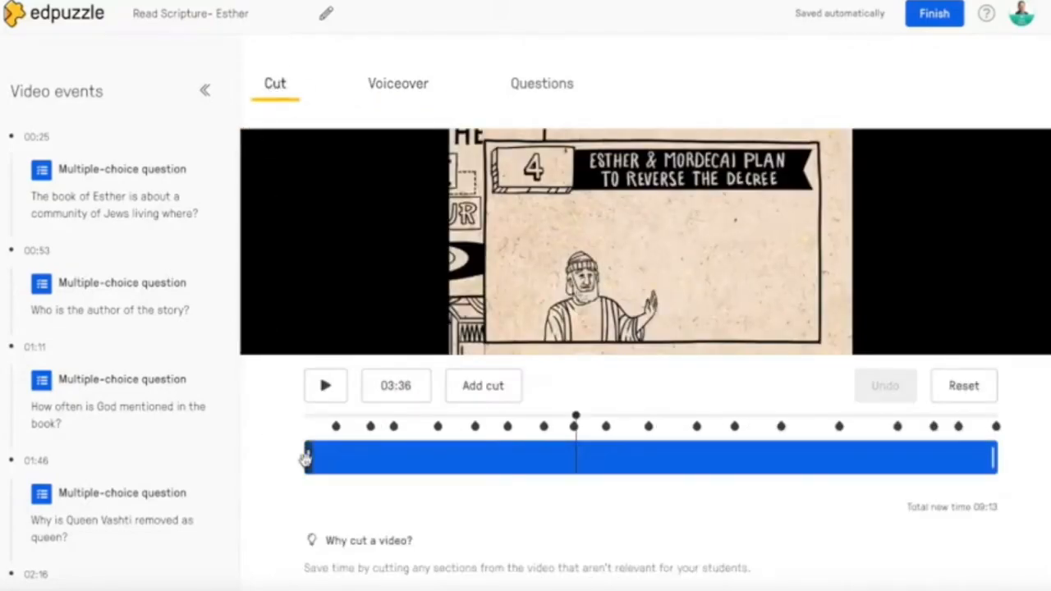
- Trim the video's start to 00:14, and try its end at 08:55 before restoring the end to 09:13
{"action": "left_click_drag", "start_coordinate": [307, 459], "coordinate": [324, 455]}
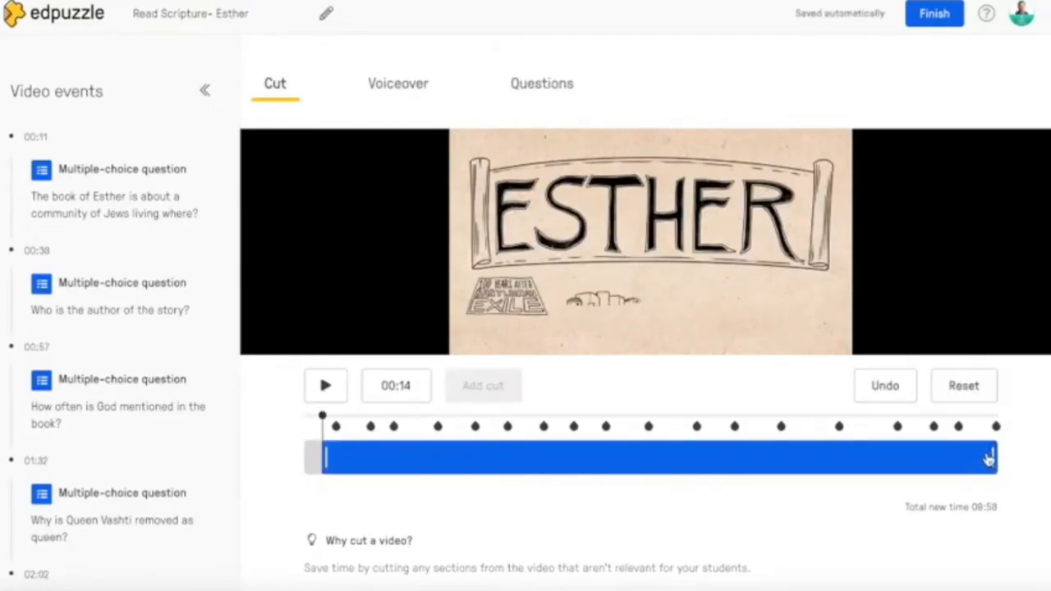
{"action": "left_click_drag", "start_coordinate": [988, 460], "coordinate": [974, 459]}
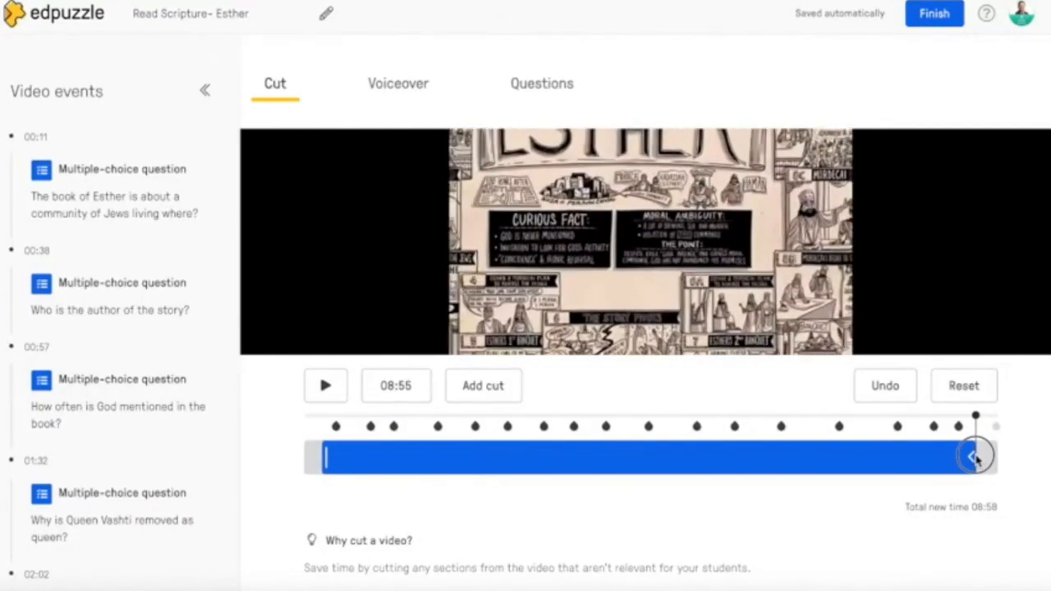
{"action": "left_click_drag", "start_coordinate": [975, 459], "coordinate": [998, 458]}
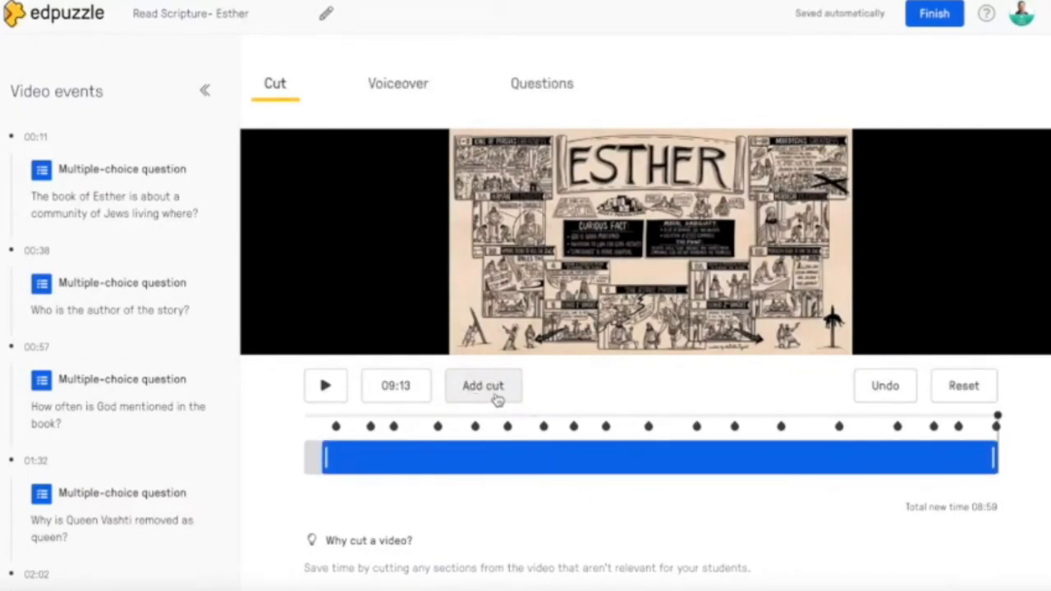
- Add a cut at 04:23 and widen the gap so the section from 04:08 to 04:29 is removed
{"action": "left_click", "coordinate": [486, 392]}
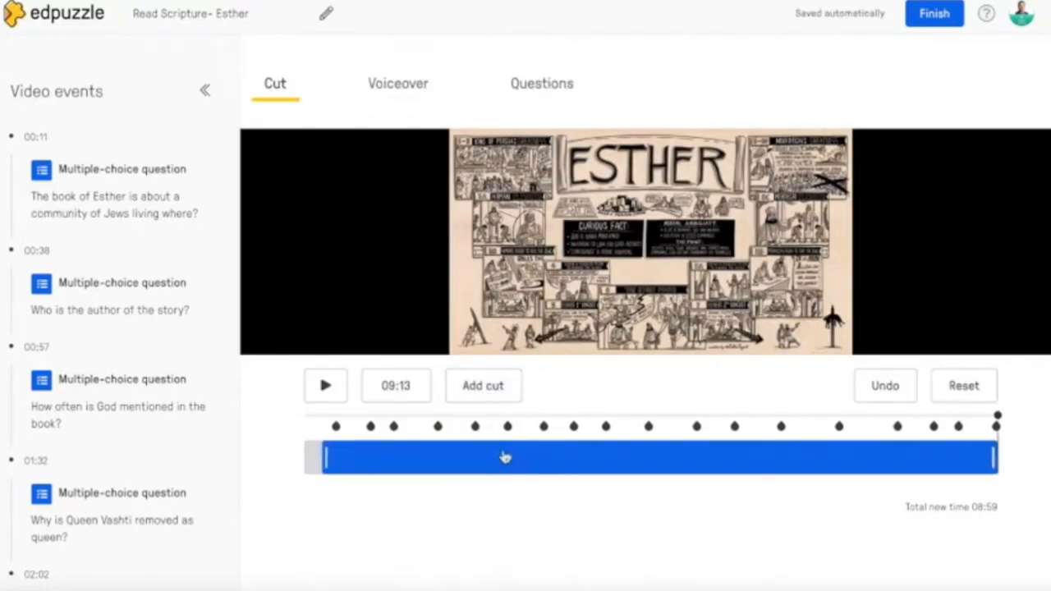
{"action": "left_click_drag", "start_coordinate": [997, 417], "coordinate": [634, 434]}
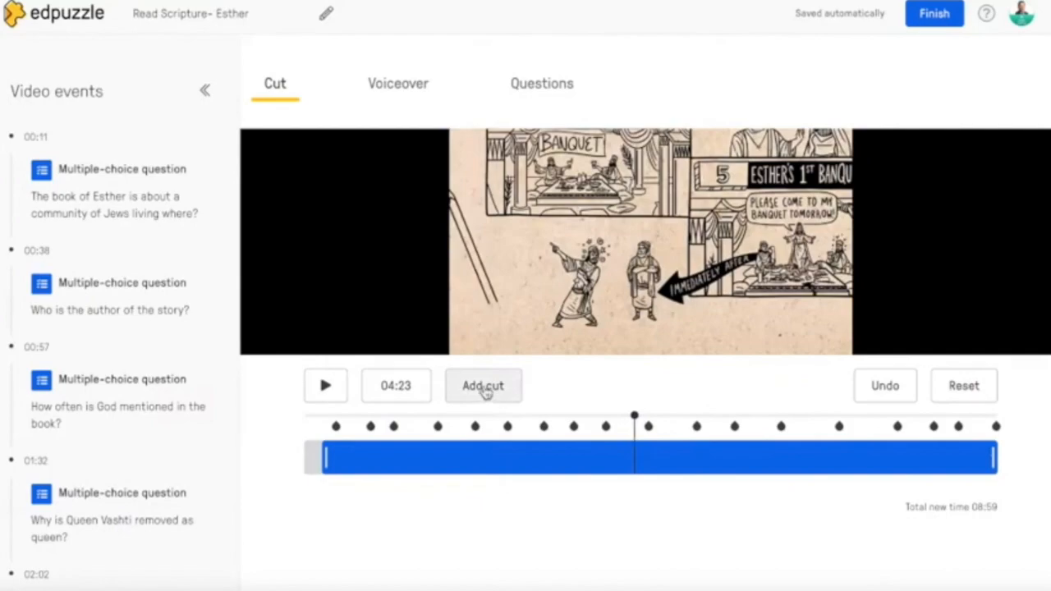
{"action": "left_click", "coordinate": [485, 389]}
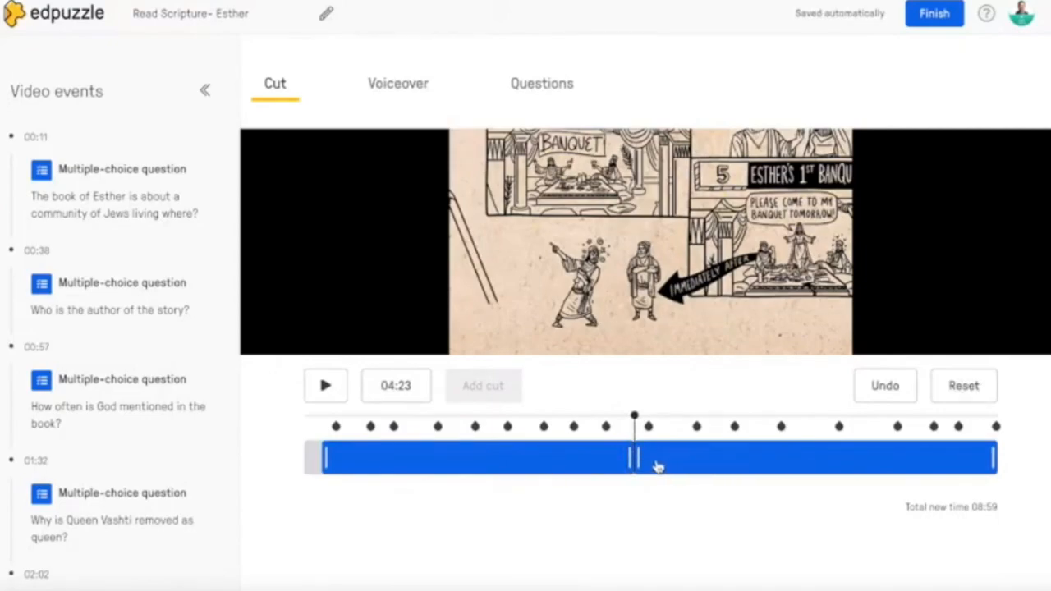
{"action": "mouse_move", "coordinate": [626, 458]}
{"action": "left_mouse_down"}
{"action": "mouse_move", "coordinate": [619, 452]}
{"action": "mouse_move", "coordinate": [621, 465]}
{"action": "left_mouse_up"}
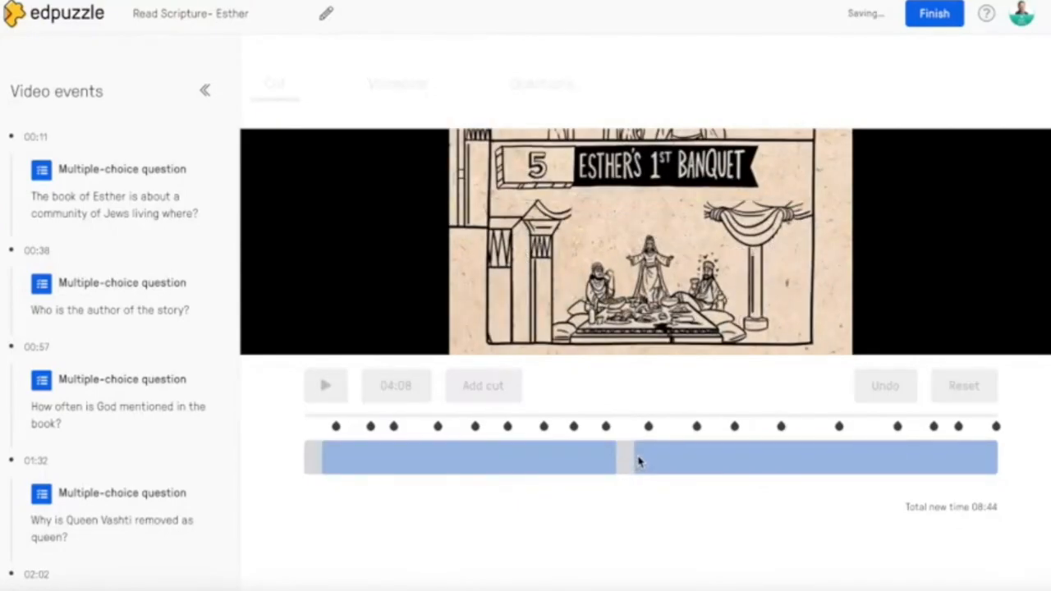
{"action": "left_click_drag", "start_coordinate": [638, 456], "coordinate": [643, 462]}
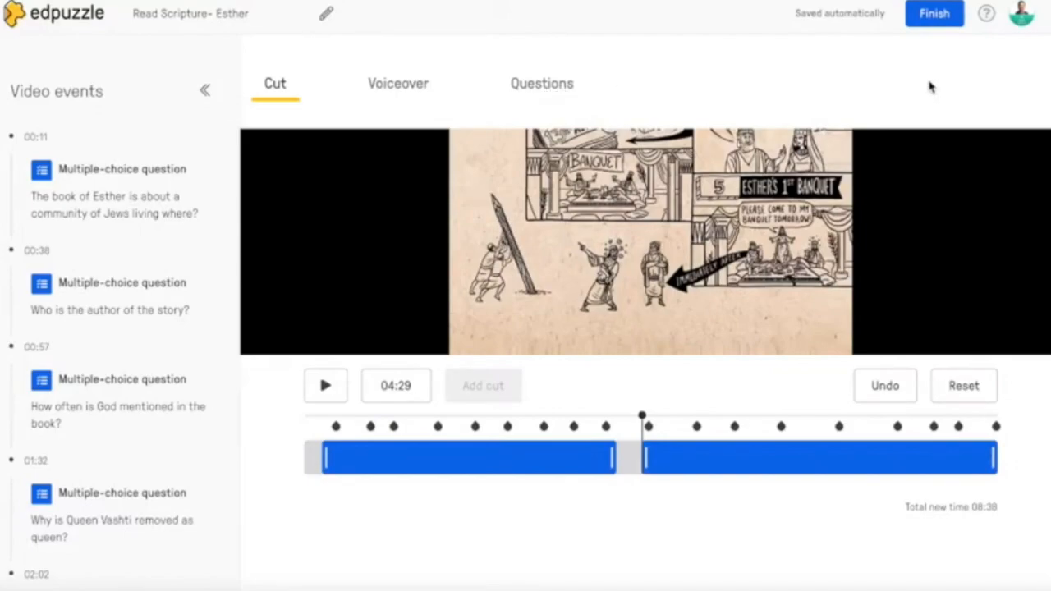
- Start a multiple-choice question at 05:28 in the Questions mode, look over its form, and change its type to open-ended question
{"action": "left_click", "coordinate": [933, 18]}
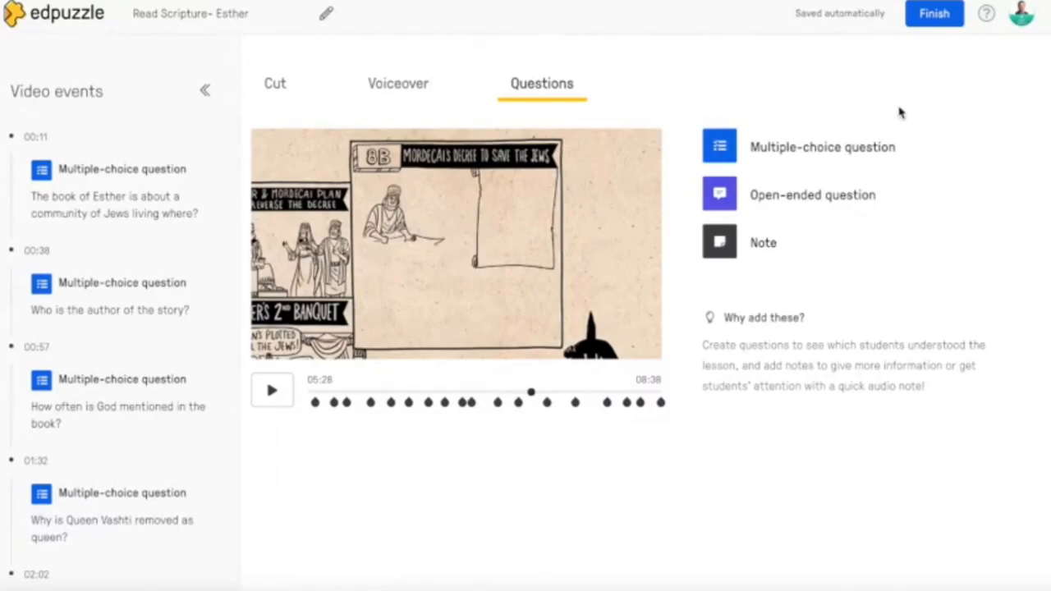
{"action": "left_click", "coordinate": [801, 150]}
{"action": "scroll", "coordinate": [794, 263], "scroll_direction": "down", "scroll_amount": 2}
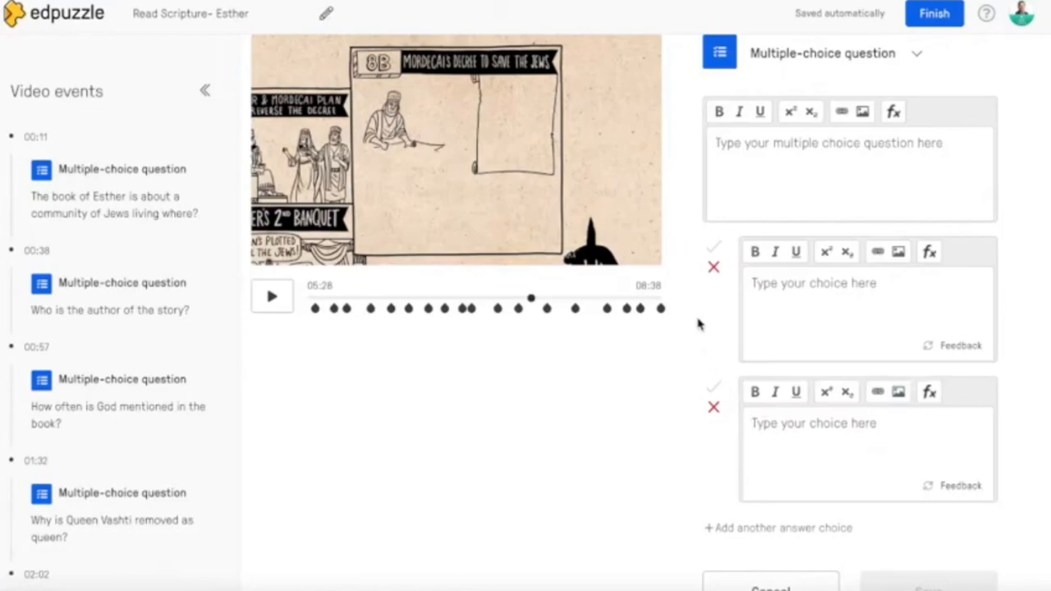
{"action": "scroll", "coordinate": [698, 324], "scroll_direction": "up", "scroll_amount": 1}
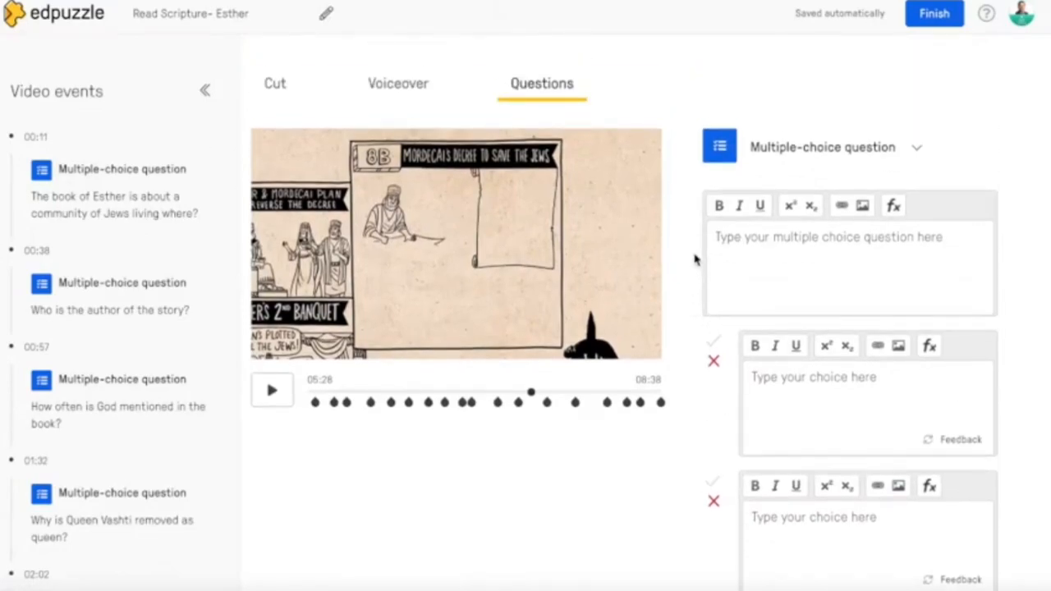
{"action": "left_click", "coordinate": [917, 149]}
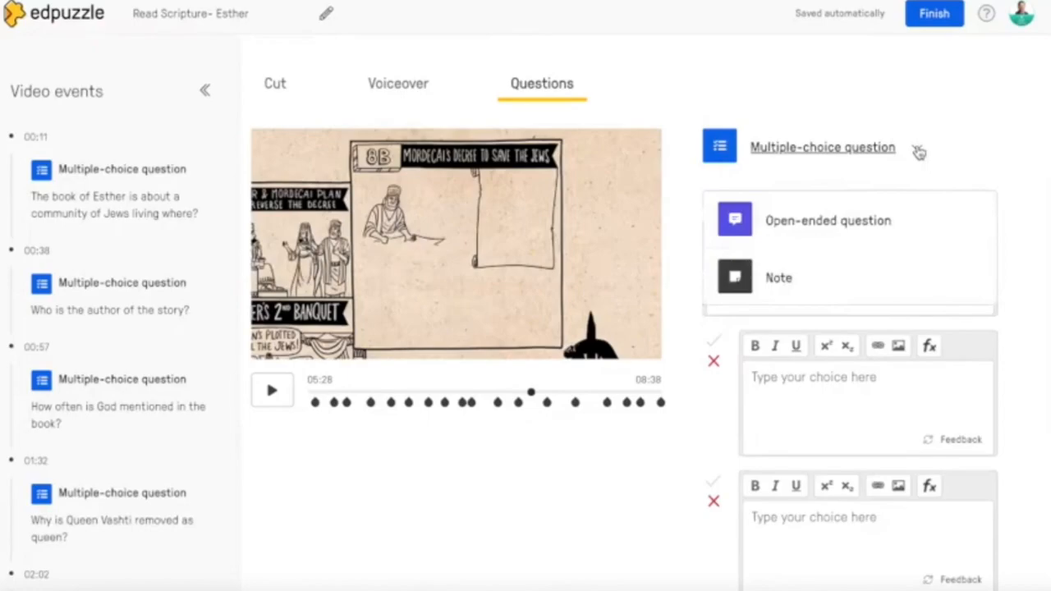
{"action": "left_click", "coordinate": [805, 223]}
{"action": "left_click", "coordinate": [764, 232]}
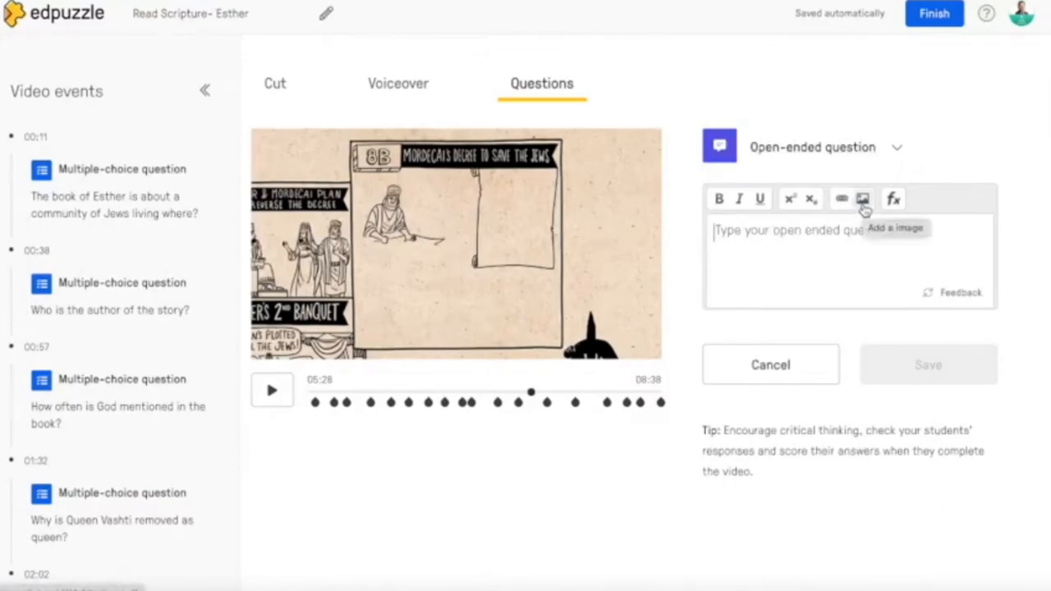
- Change the open-ended question at 05:28 to a note, record a 7-second audio message for it, and save it
{"action": "left_click", "coordinate": [901, 153]}
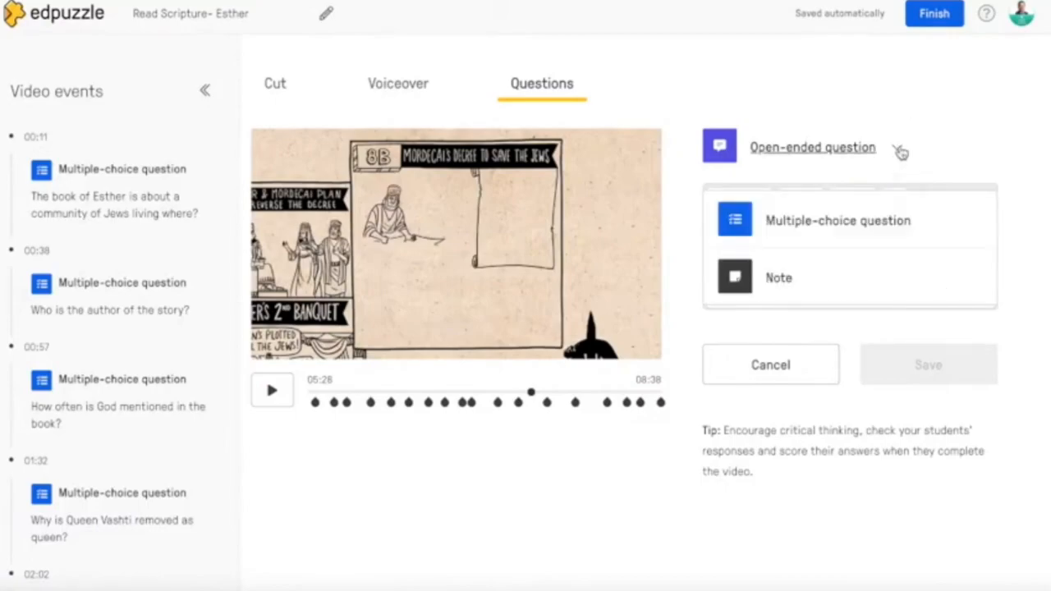
{"action": "left_click", "coordinate": [785, 280]}
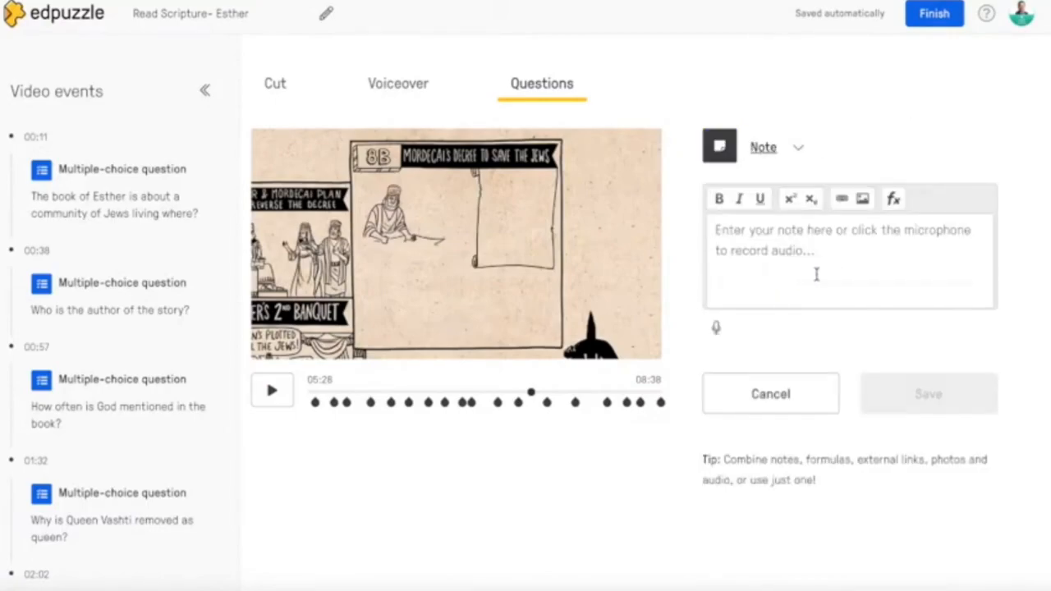
{"action": "left_click", "coordinate": [717, 330]}
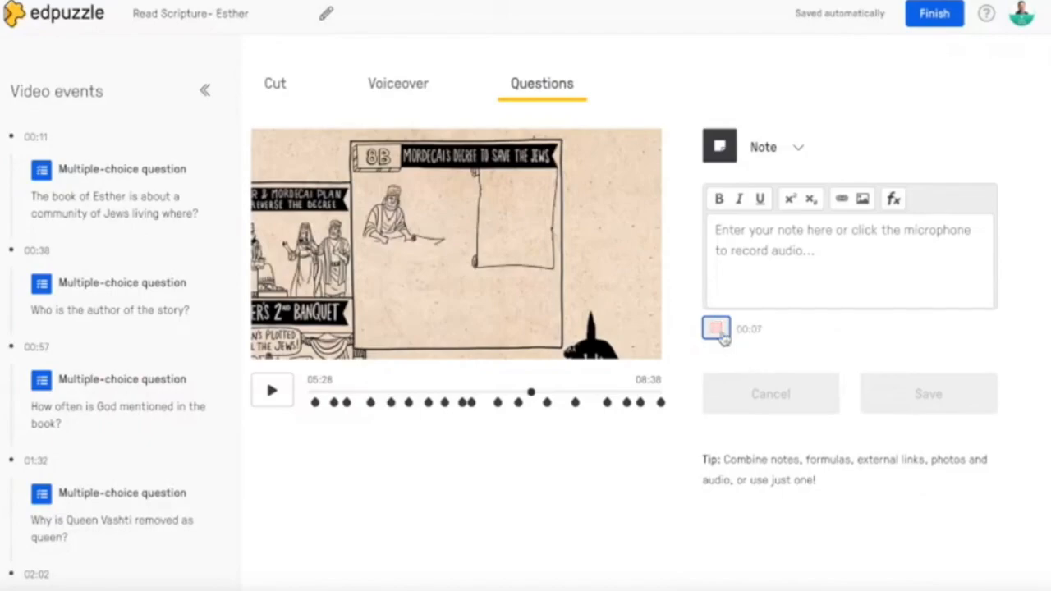
{"action": "left_click", "coordinate": [717, 329]}
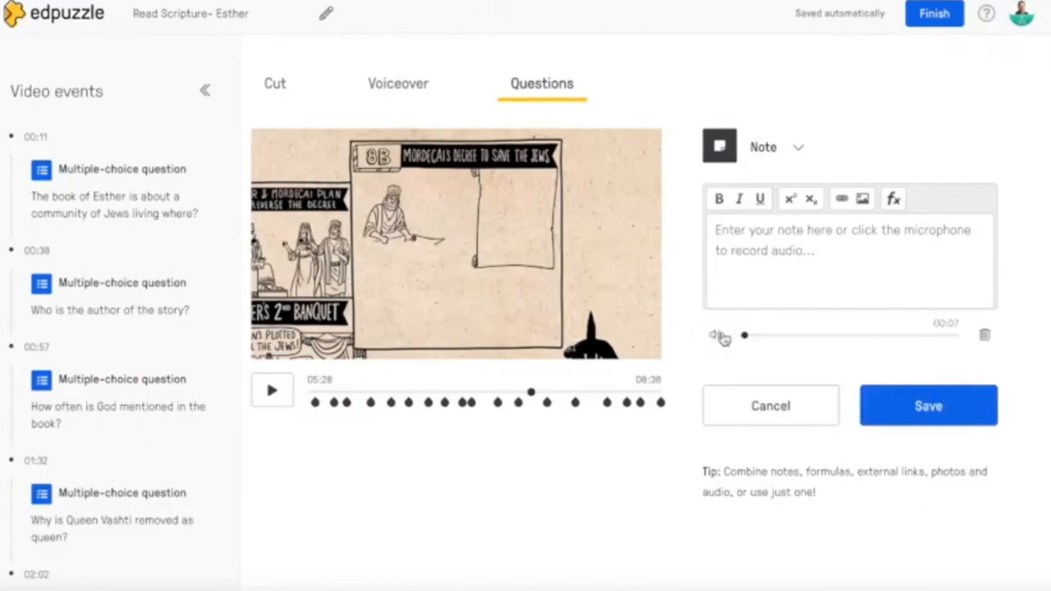
{"action": "left_click", "coordinate": [932, 407]}
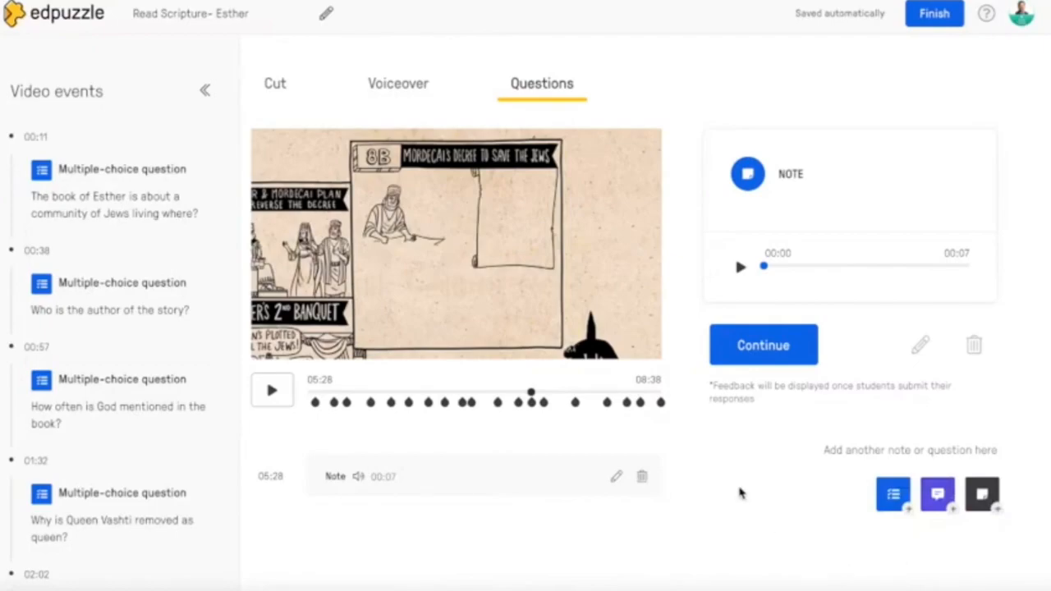
- Finish editing the Esther video and look through the list of video events on its preview page
{"action": "left_click", "coordinate": [932, 14]}
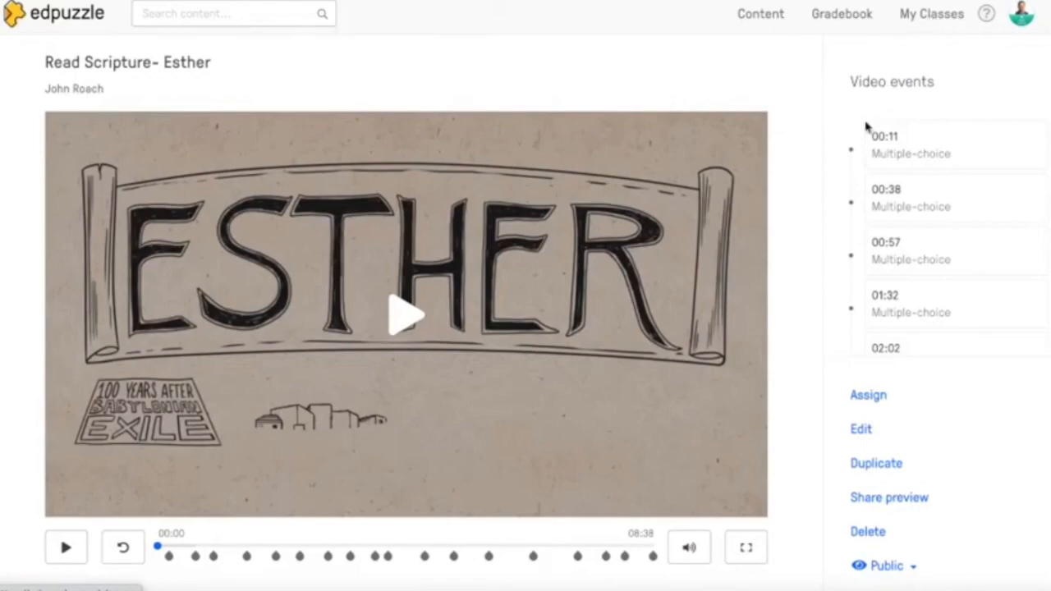
{"action": "scroll", "coordinate": [792, 328], "scroll_direction": "down", "scroll_amount": 2}
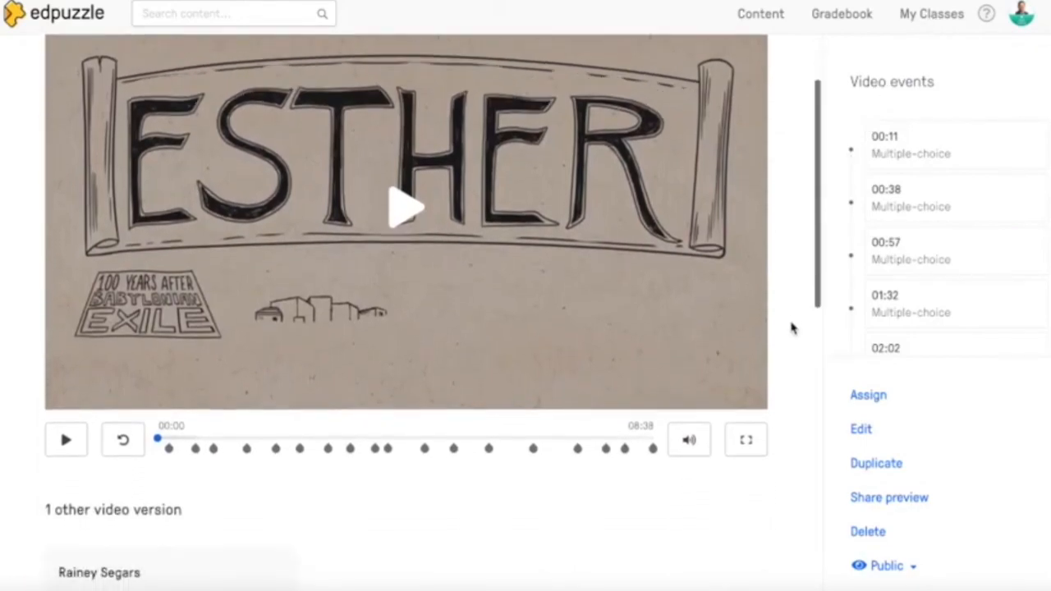
{"action": "scroll", "coordinate": [917, 283], "scroll_direction": "down", "scroll_amount": 2}
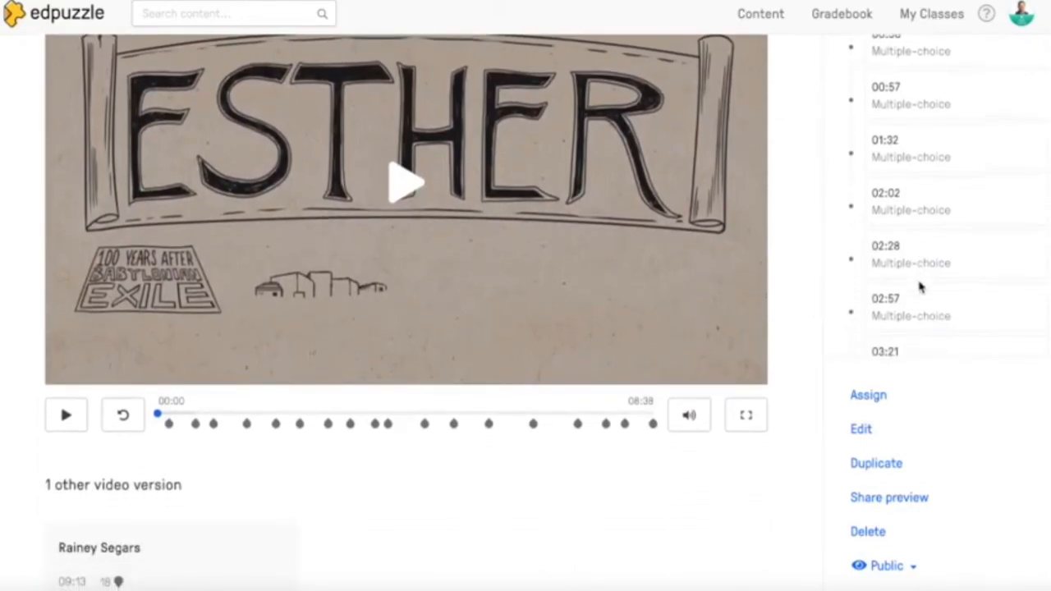
{"action": "scroll", "coordinate": [920, 246], "scroll_direction": "down", "scroll_amount": 3}
{"action": "scroll", "coordinate": [923, 241], "scroll_direction": "down", "scroll_amount": 5}
{"action": "scroll", "coordinate": [923, 241], "scroll_direction": "up", "scroll_amount": 10}
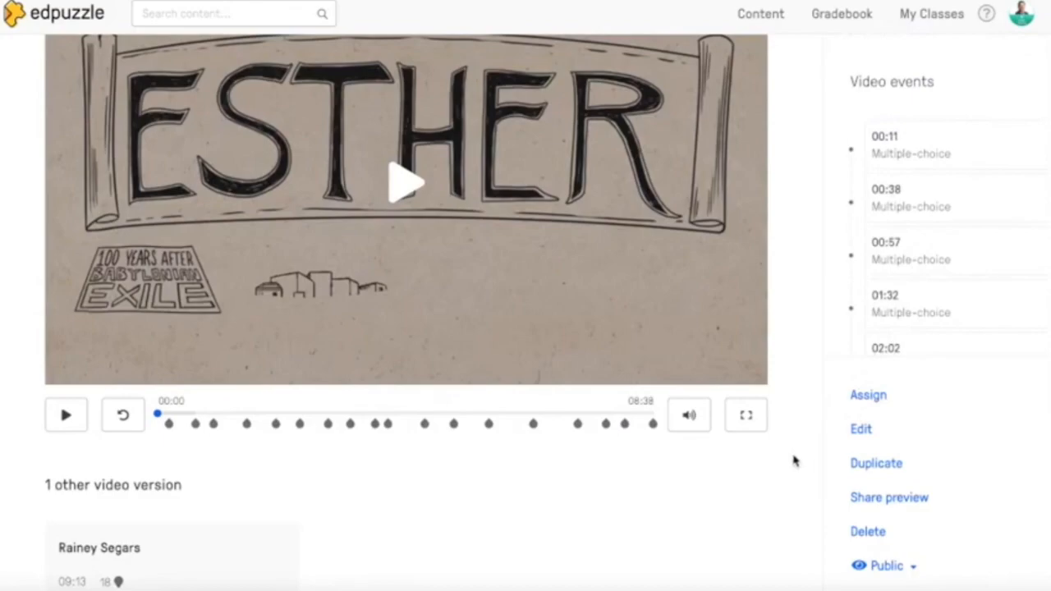
- Open the video's visibility setting to view the Public and Private options
{"action": "scroll", "coordinate": [793, 461], "scroll_direction": "down", "scroll_amount": 1}
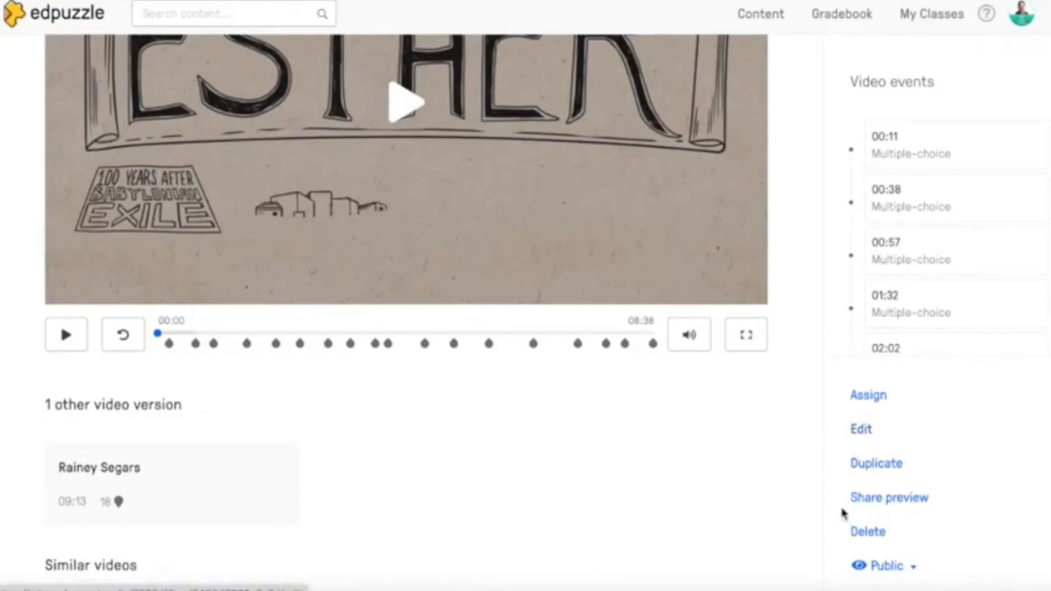
{"action": "left_click", "coordinate": [910, 568]}
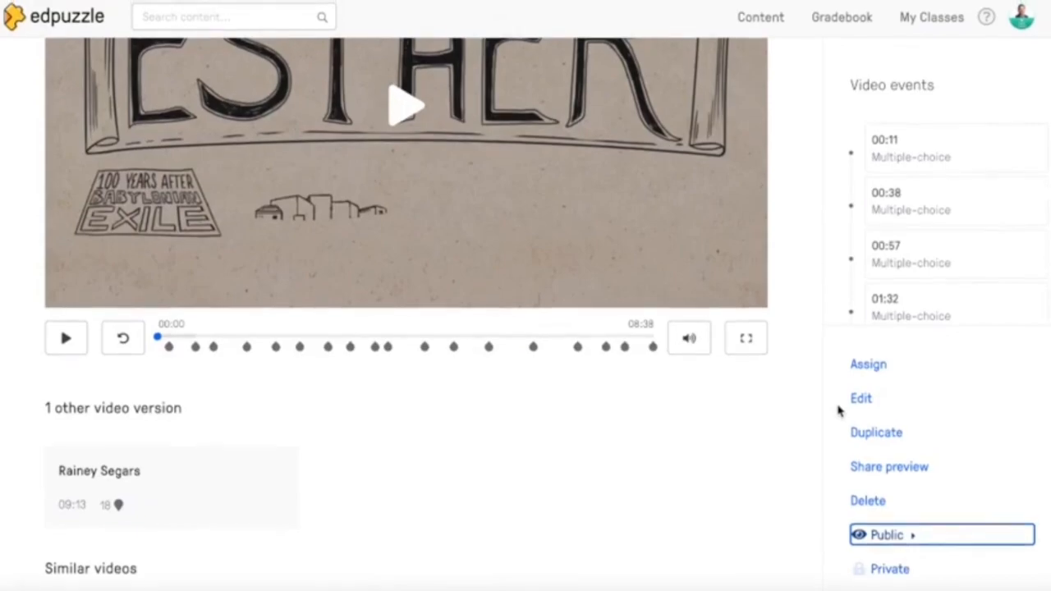
{"action": "scroll", "coordinate": [786, 246], "scroll_direction": "up", "scroll_amount": 1}
{"action": "scroll", "coordinate": [786, 245], "scroll_direction": "up", "scroll_amount": 3}
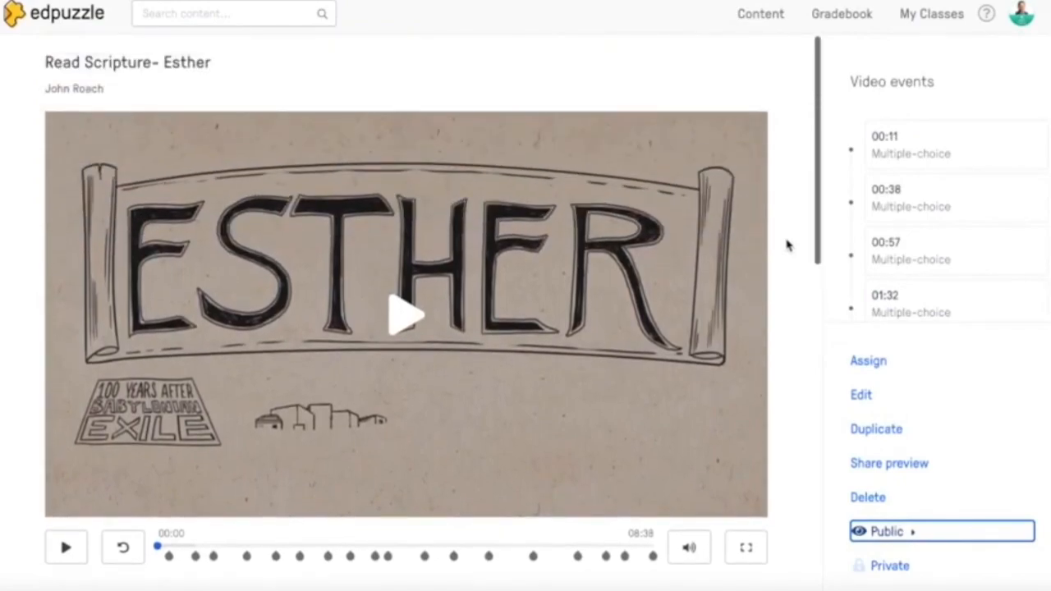